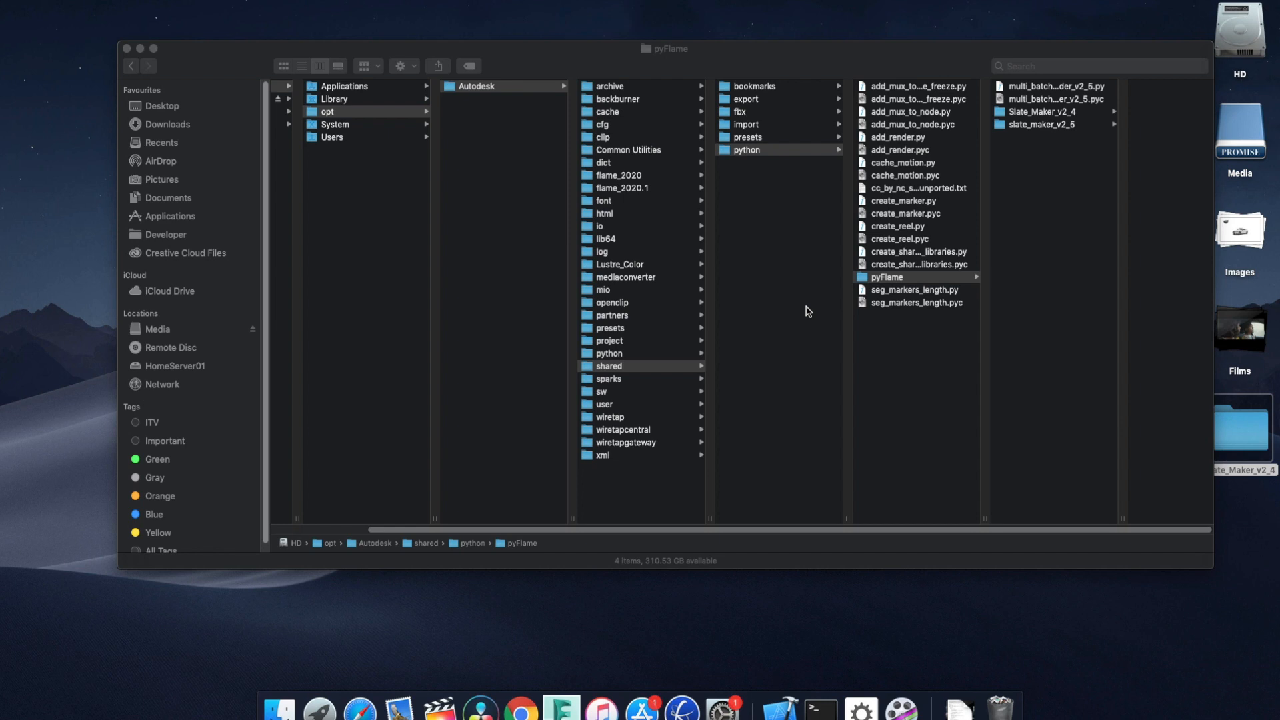
# Switch to Chrome and look over the Slate Maker v2.4 page, including its update list and usage instructions.
pyautogui.press('super+Tab')
pyautogui.press('super+Tab')
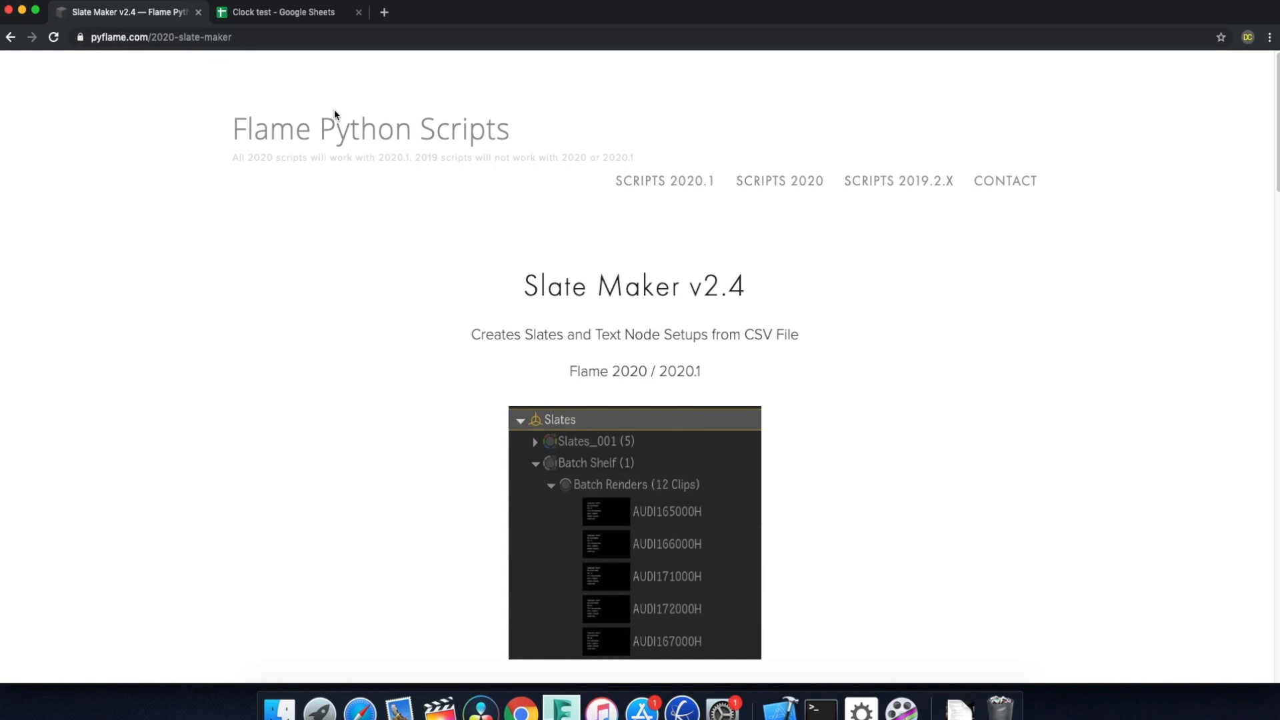
pyautogui.scroll(-5, 687, 368)
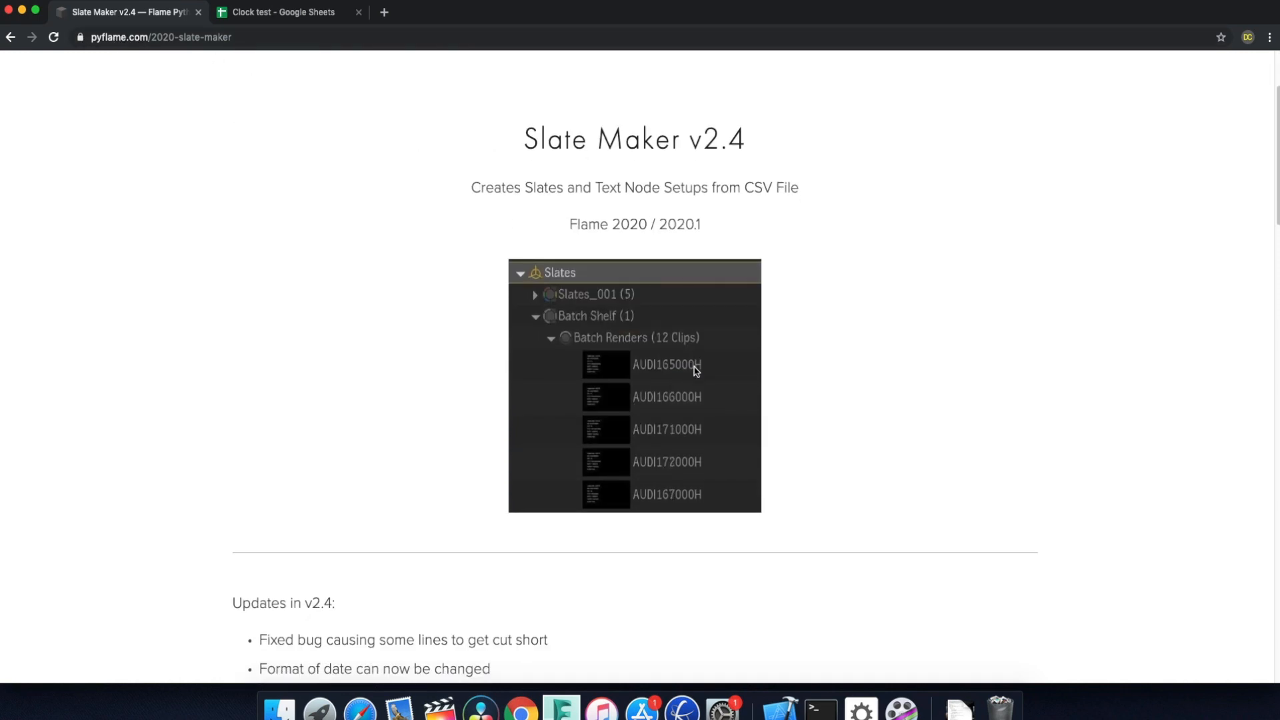
pyautogui.scroll(-10, 697, 371)
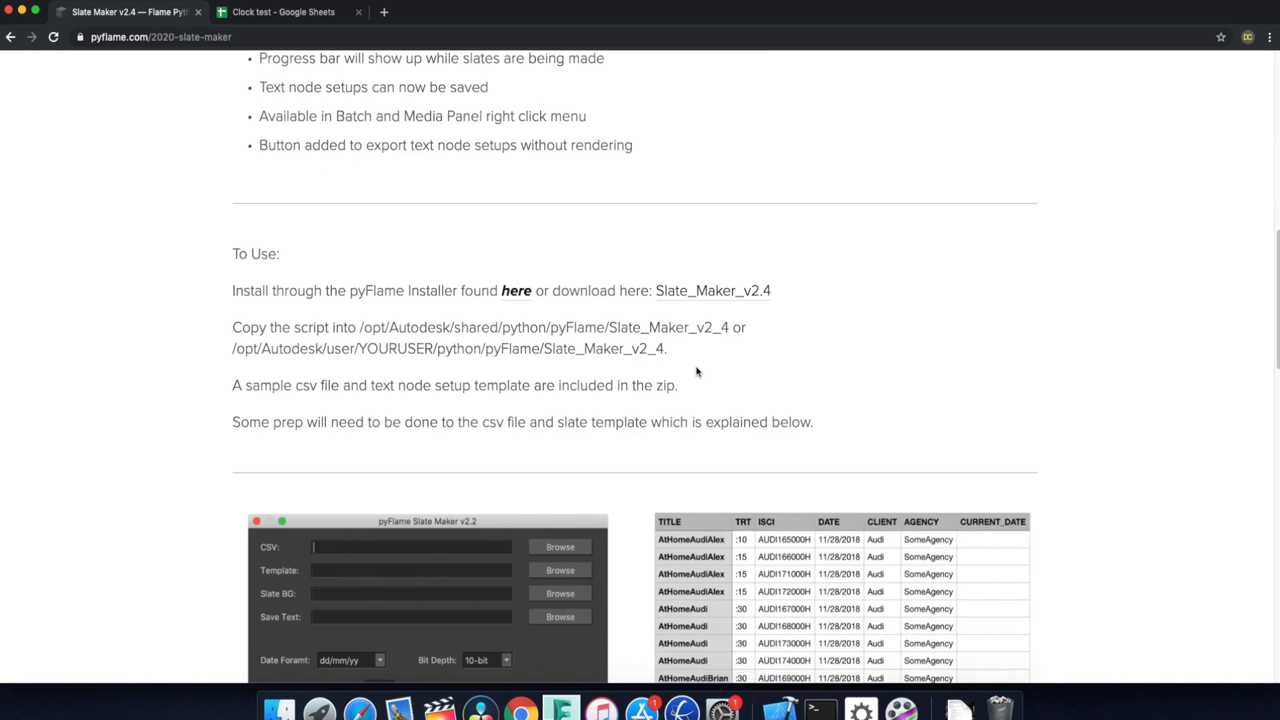
pyautogui.scroll(15, 697, 372)
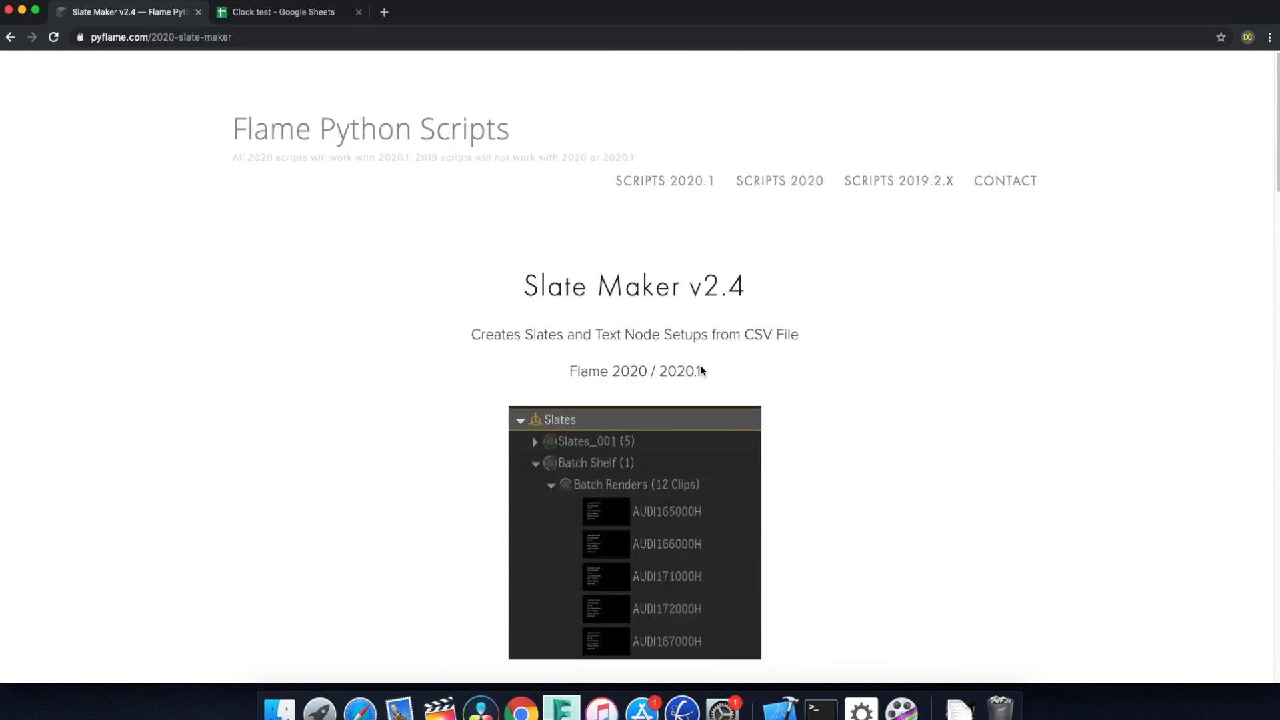
# Examine the ISCI and CLOCK column headers on the UK sheet of the Clock test spreadsheet.
pyautogui.click(279, 15)
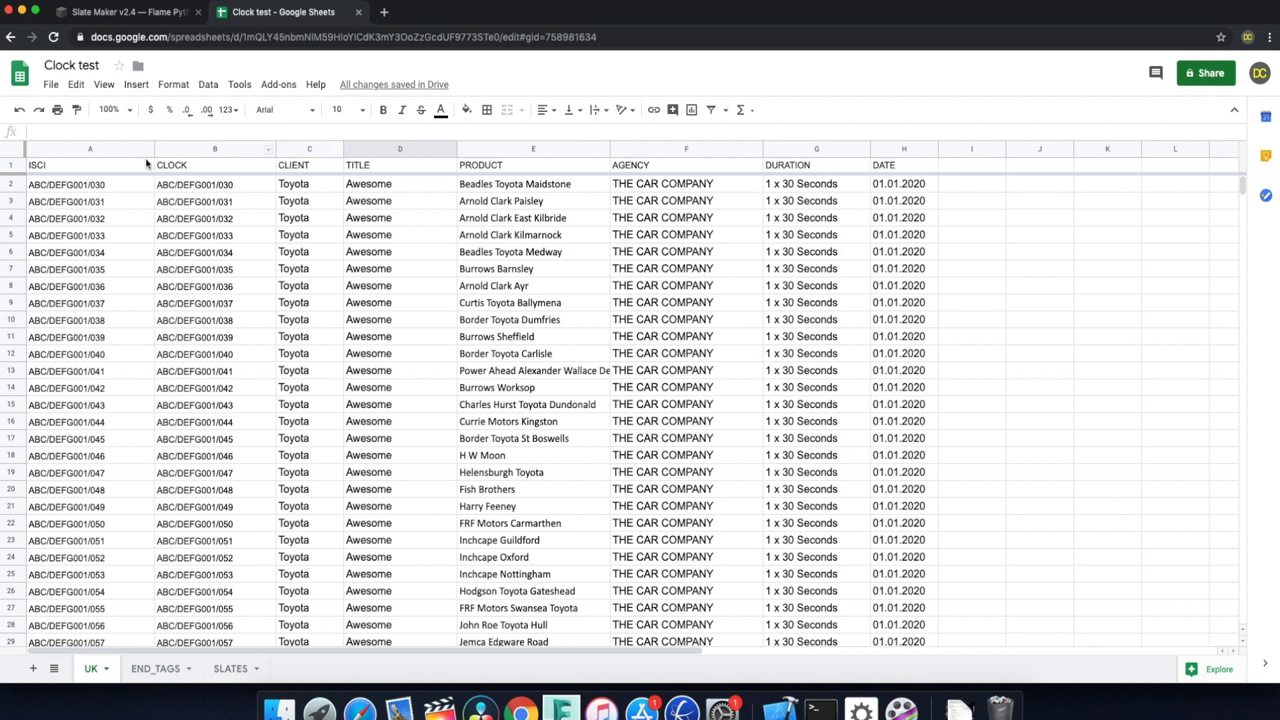
pyautogui.click(30, 164)
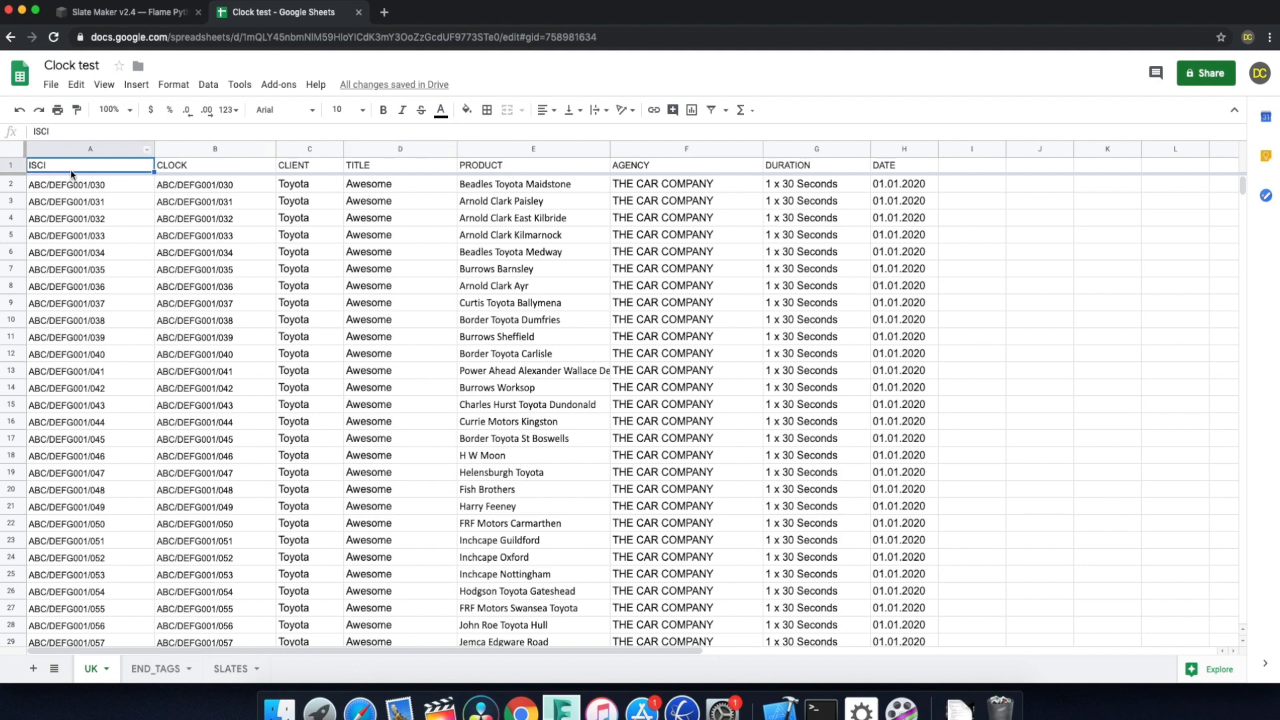
pyautogui.click(196, 169)
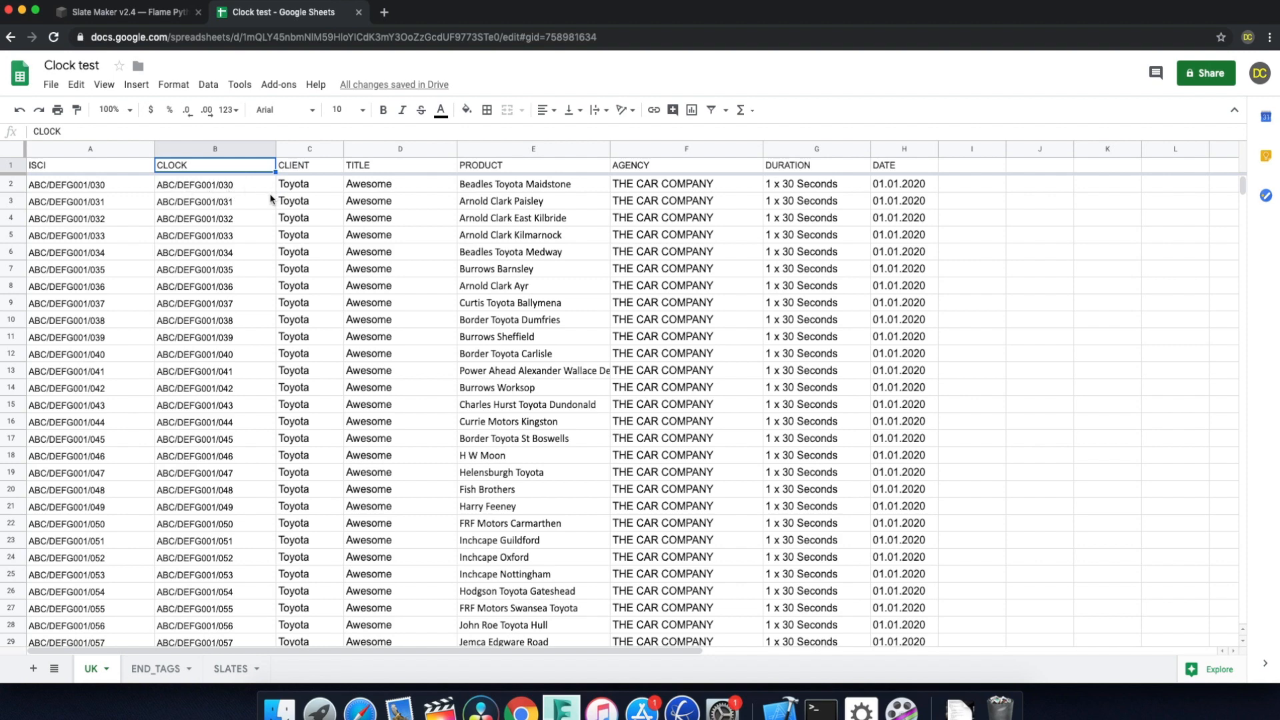
pyautogui.click(231, 179)
pyautogui.click(239, 167)
pyautogui.press('super+h')
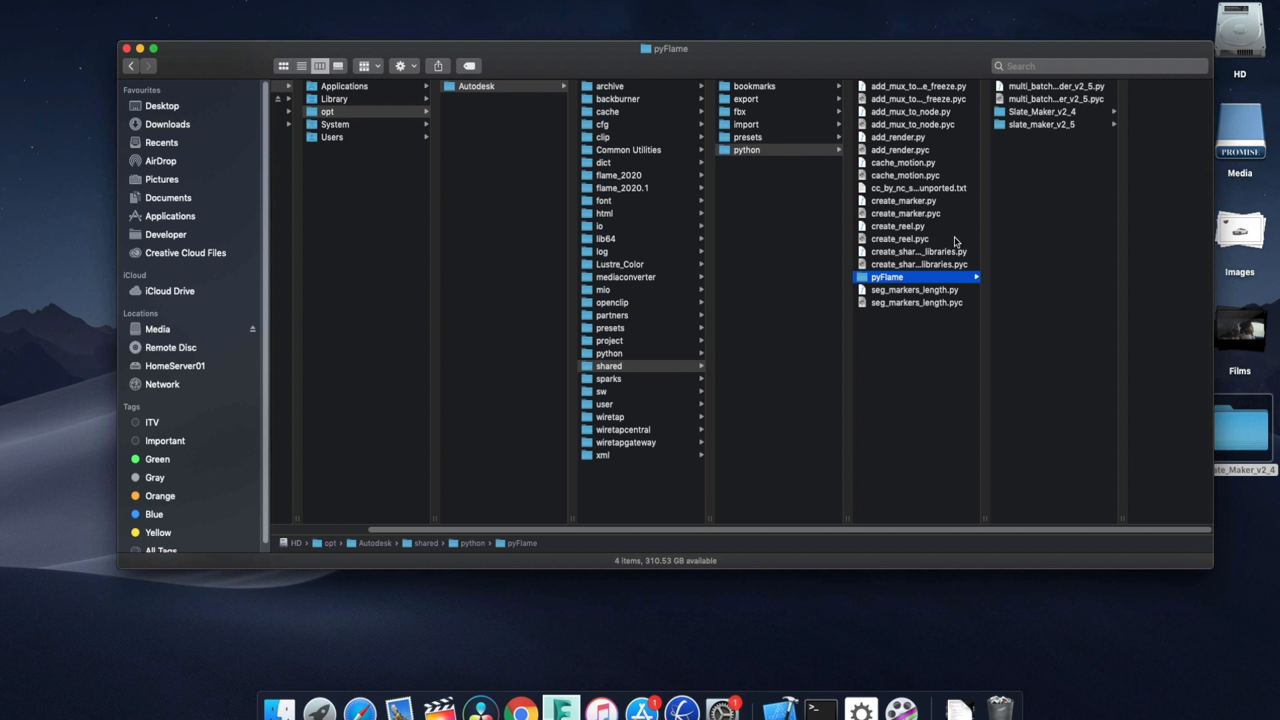
# Return to the Slate Maker page in Chrome and read the installation and CSV preparation notes.
pyautogui.press('super+Tab')
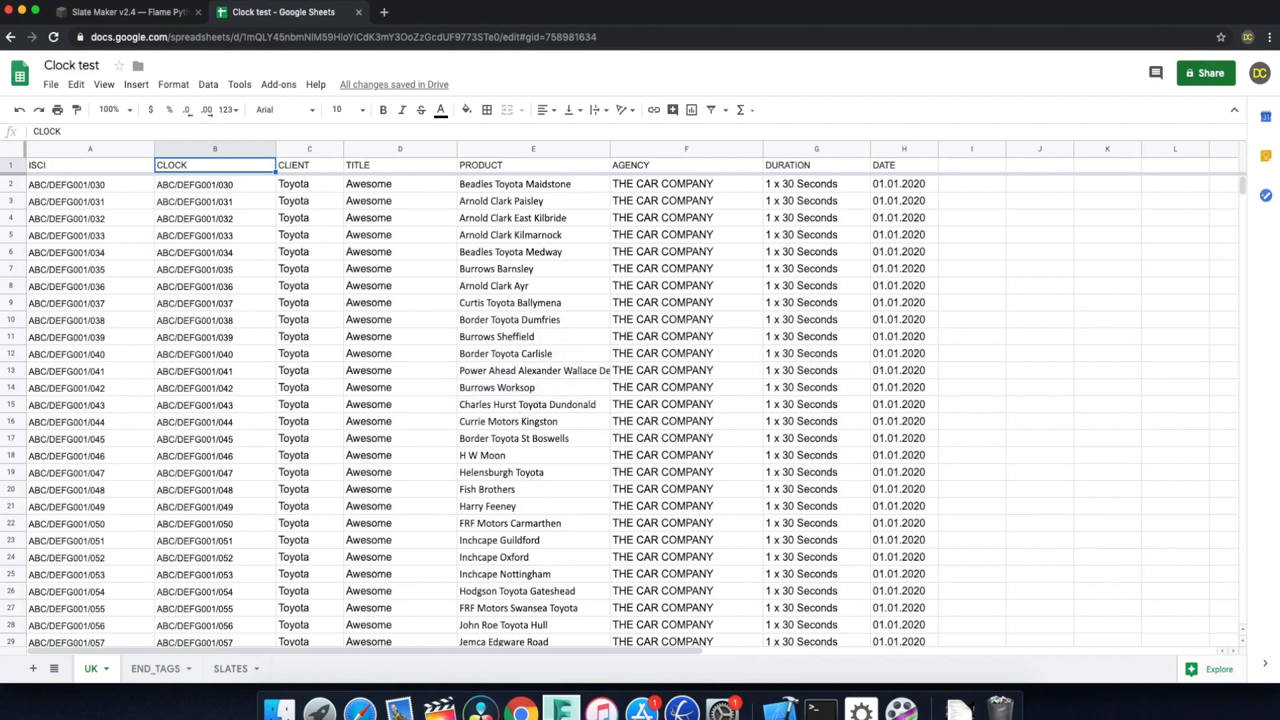
pyautogui.click(175, 19)
pyautogui.scroll(-15, 357, 337)
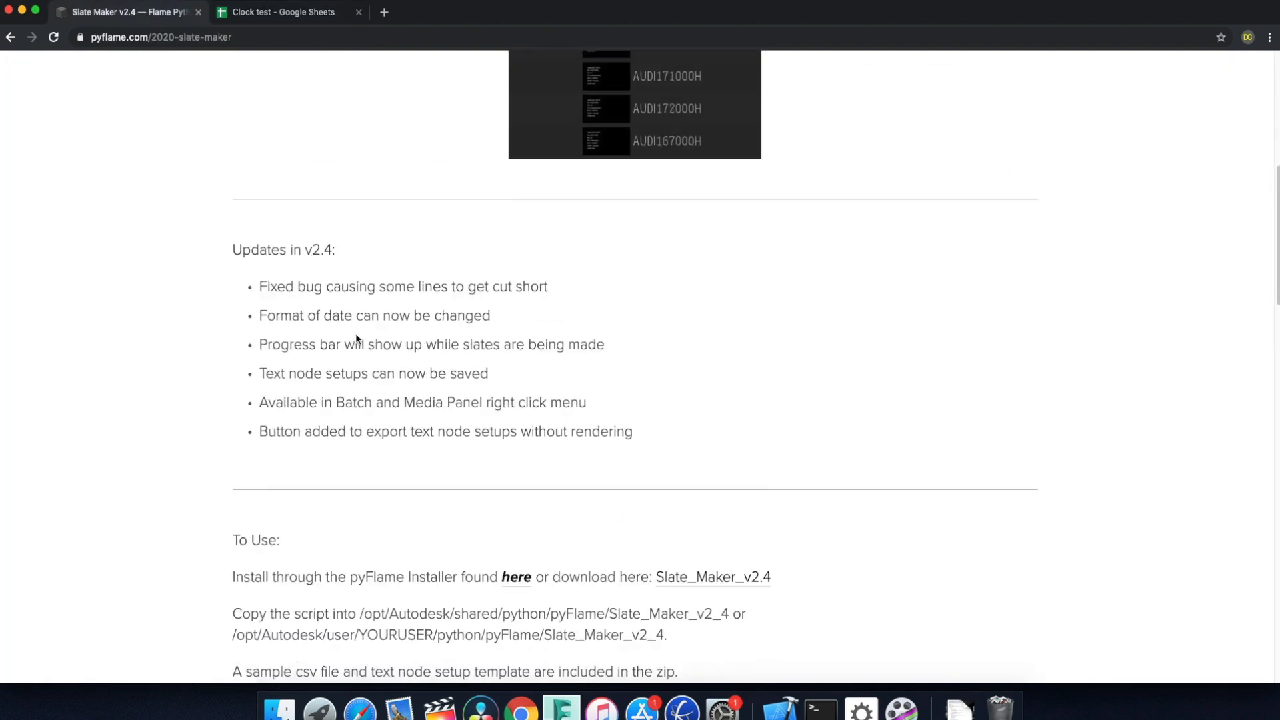
pyautogui.scroll(2, 364, 337)
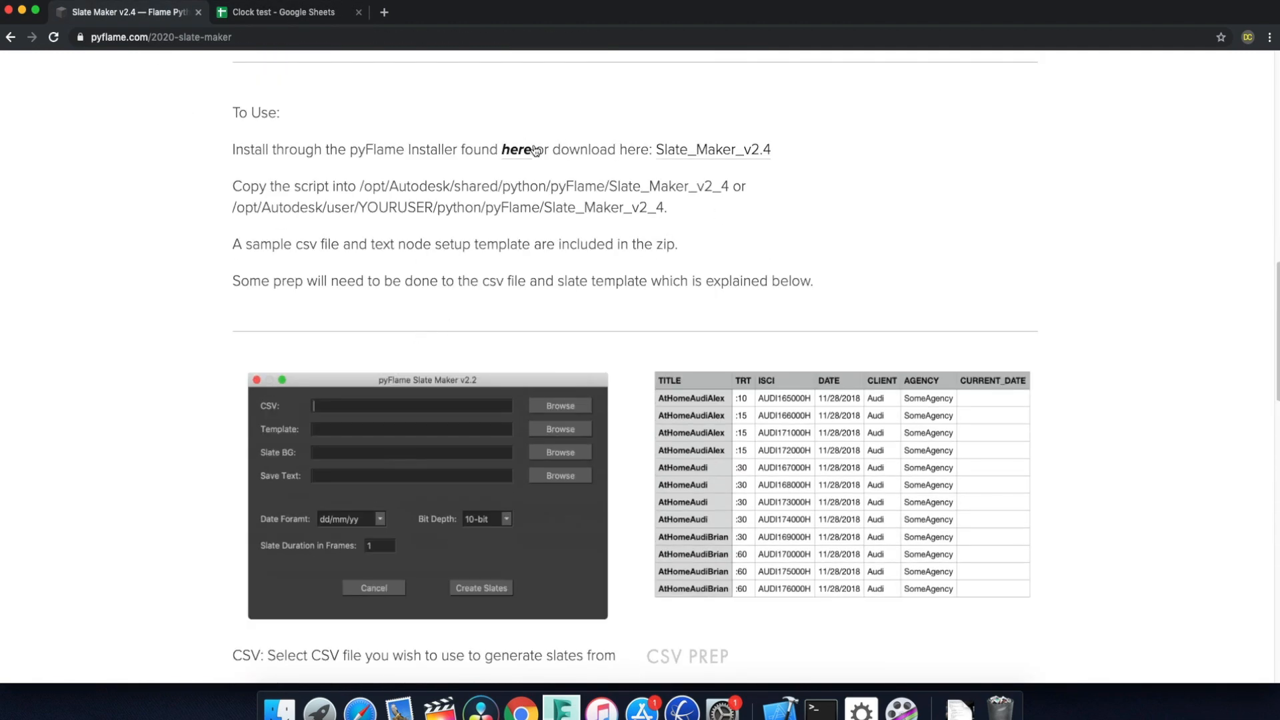
pyautogui.scroll(-5, 678, 273)
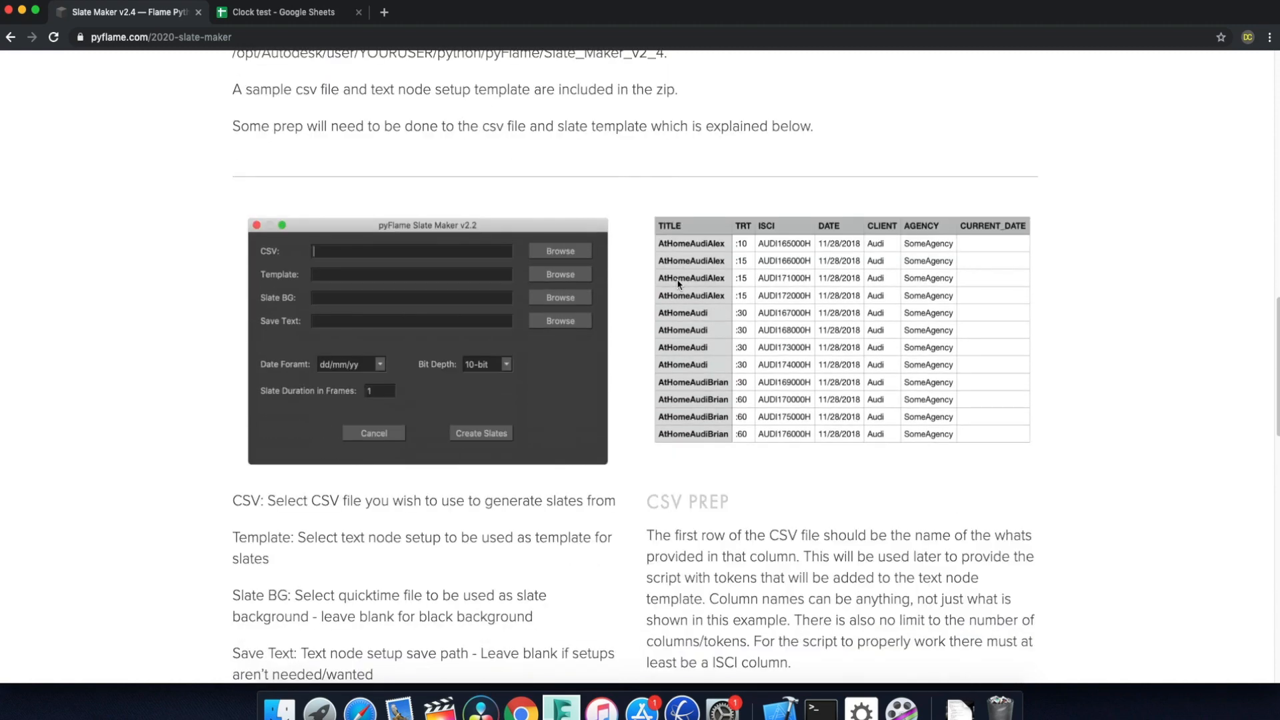
# Switch to Flame and add a Text node to the empty batch schematic.
pyautogui.click(302, 13)
pyautogui.press('super+Tab')
pyautogui.press('super+Tab')
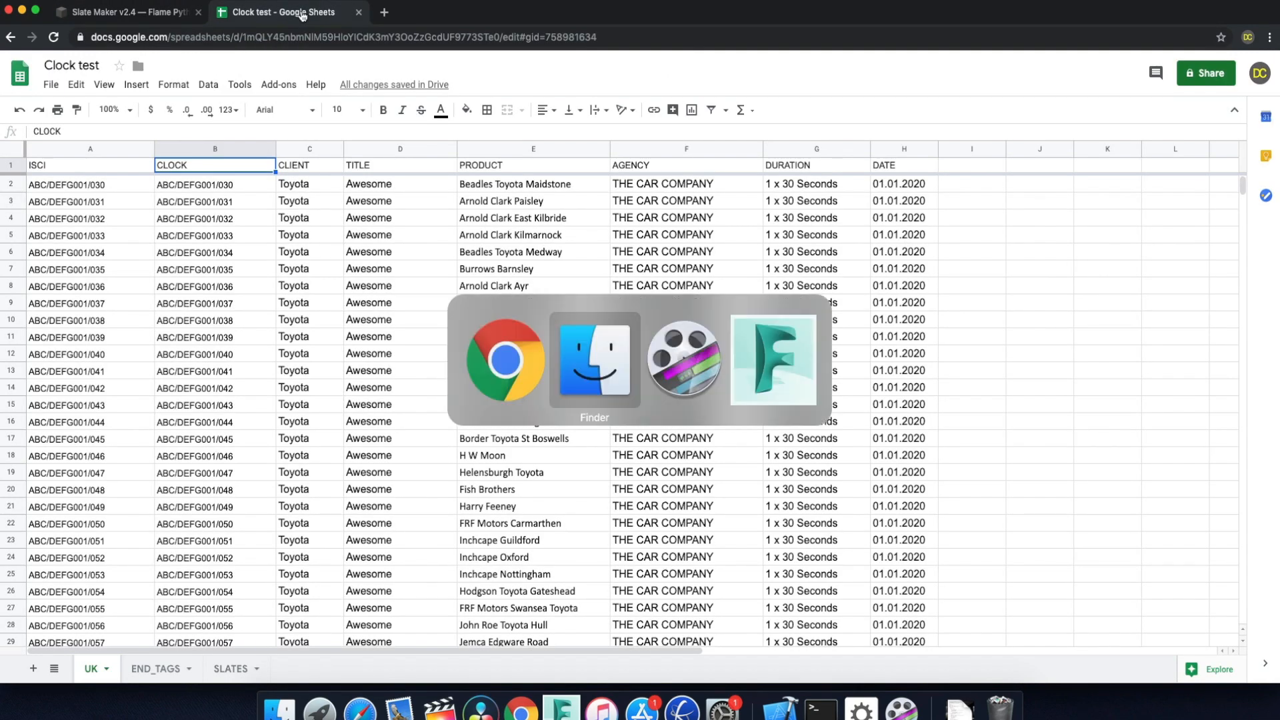
pyautogui.press('super+Tab')
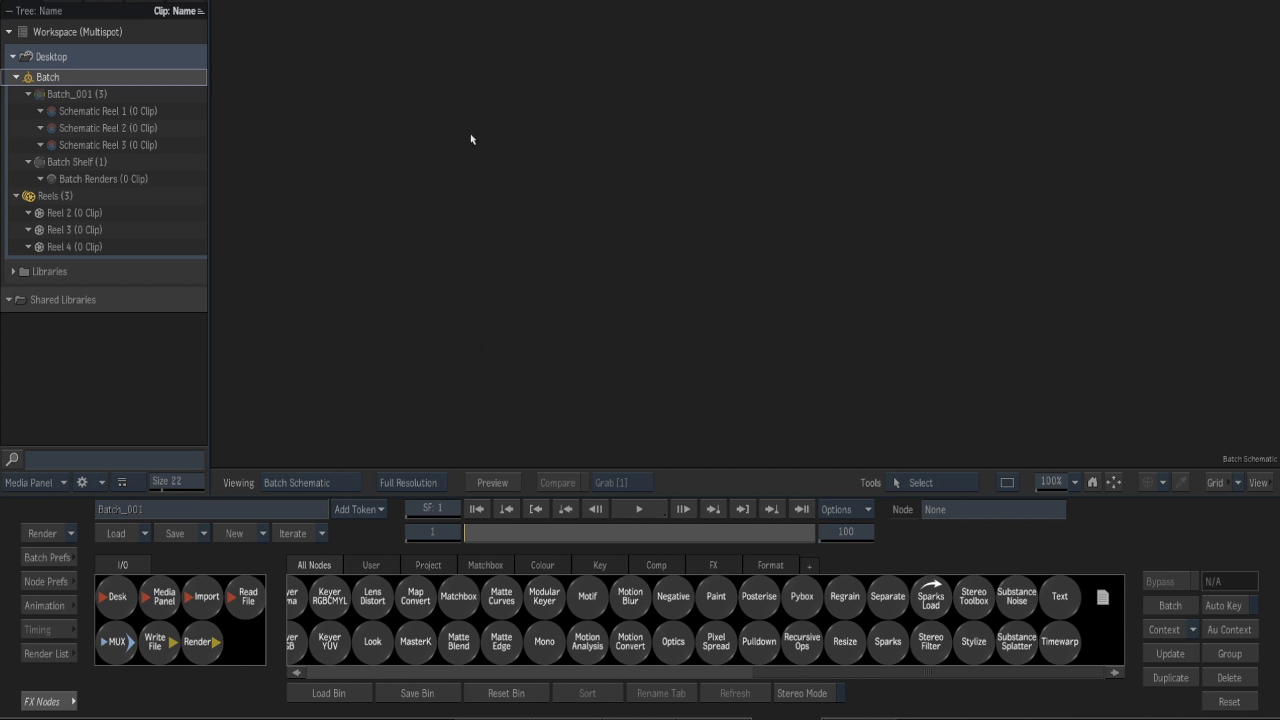
pyautogui.moveTo(1044, 596); pyautogui.dragTo(725, 246)
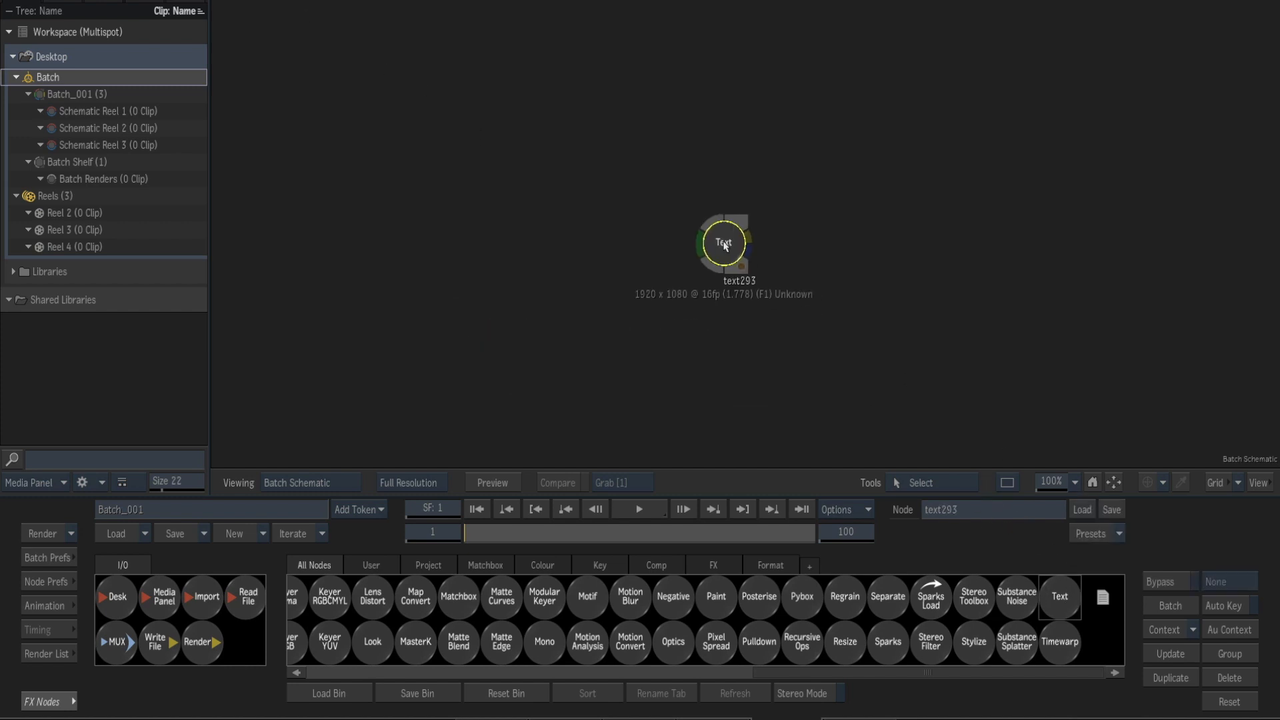
pyautogui.doubleClick(726, 245)
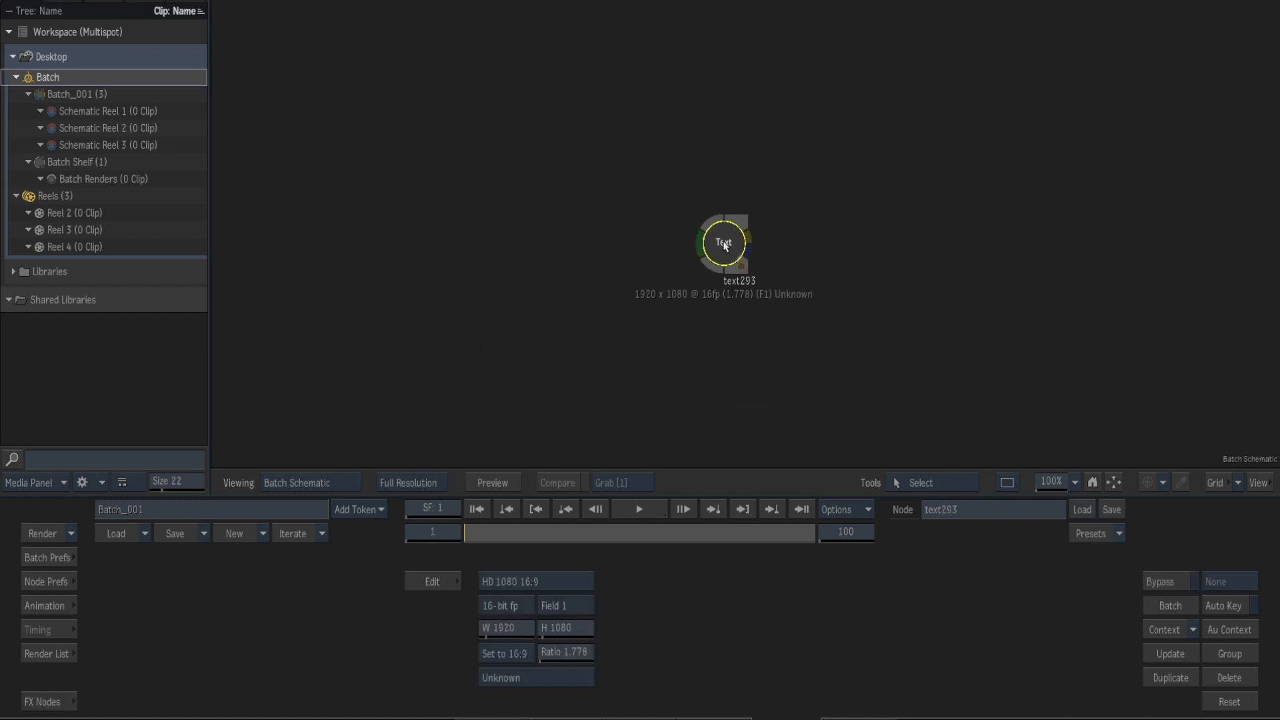
# Load the UK_CLOCK text setup into the Text node and open the node's editor.
pyautogui.click(1083, 509)
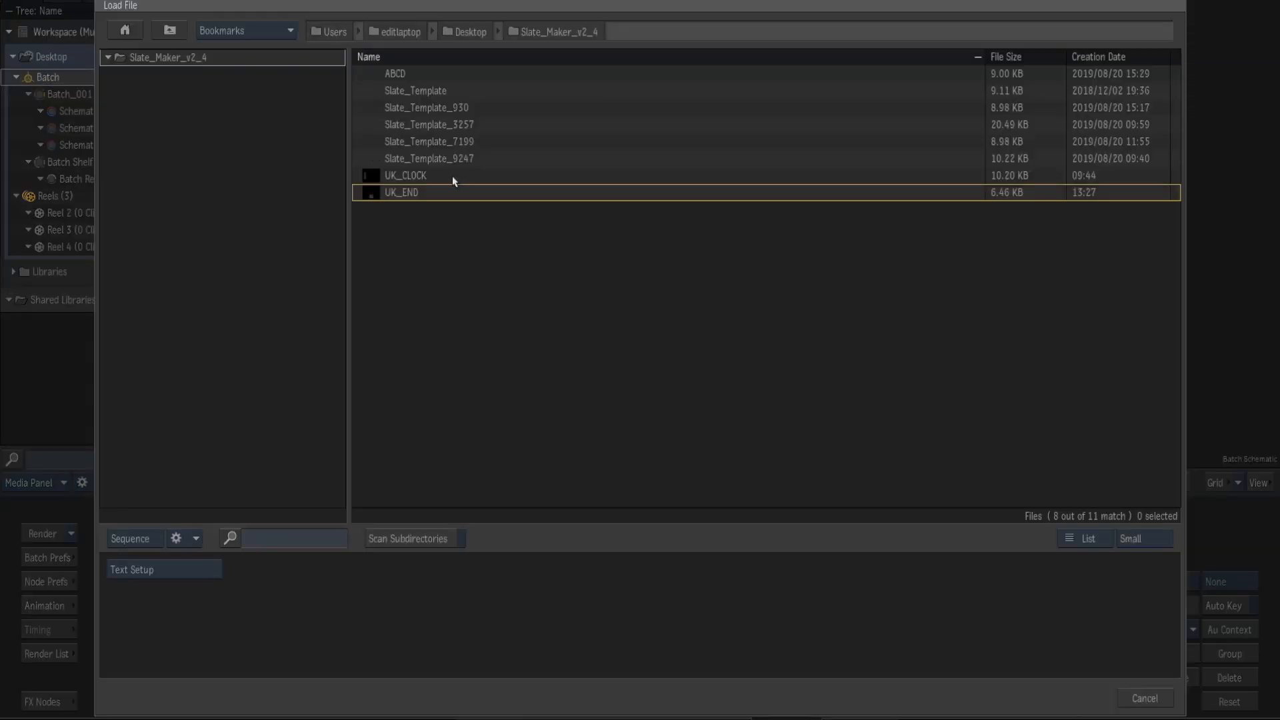
pyautogui.doubleClick(452, 175)
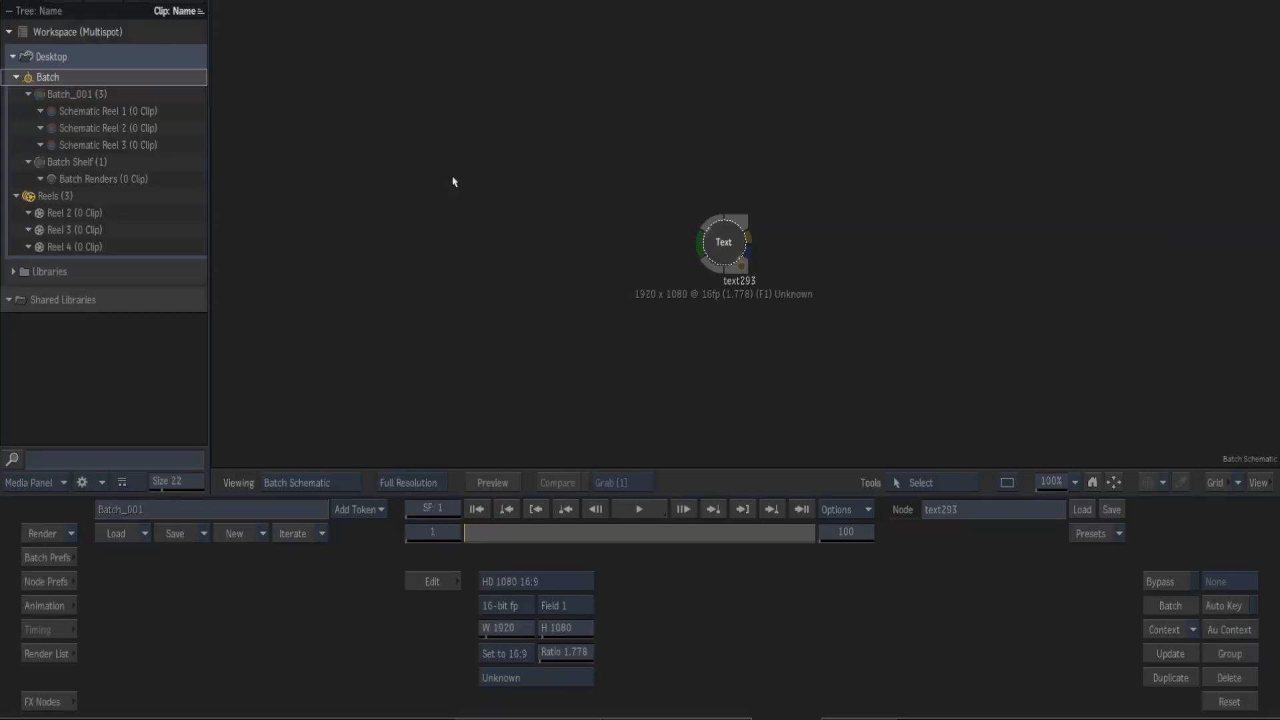
pyautogui.doubleClick(739, 253)
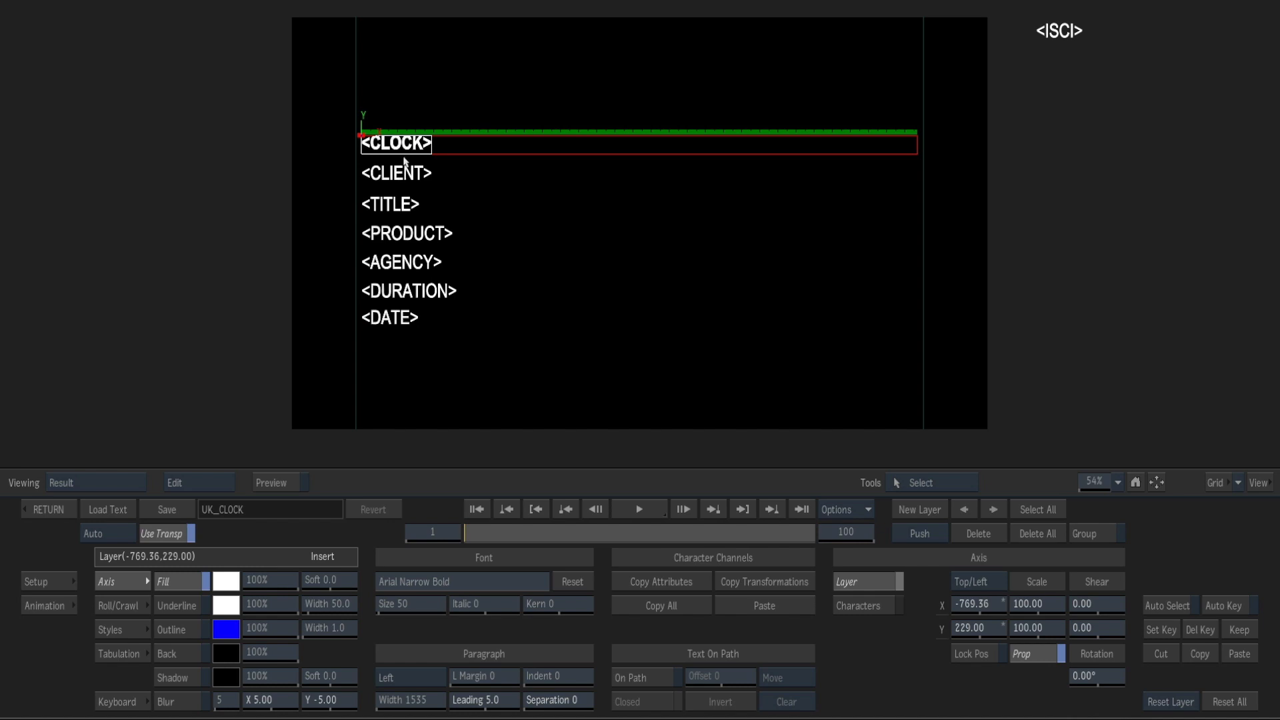
# Compare the spreadsheet's column headers in Chrome with the template's text tokens in Flame, from CLIENT through DATE.
pyautogui.press('super+Tab')
pyautogui.press('super+Tab')
pyautogui.press('super+shift+Tab')
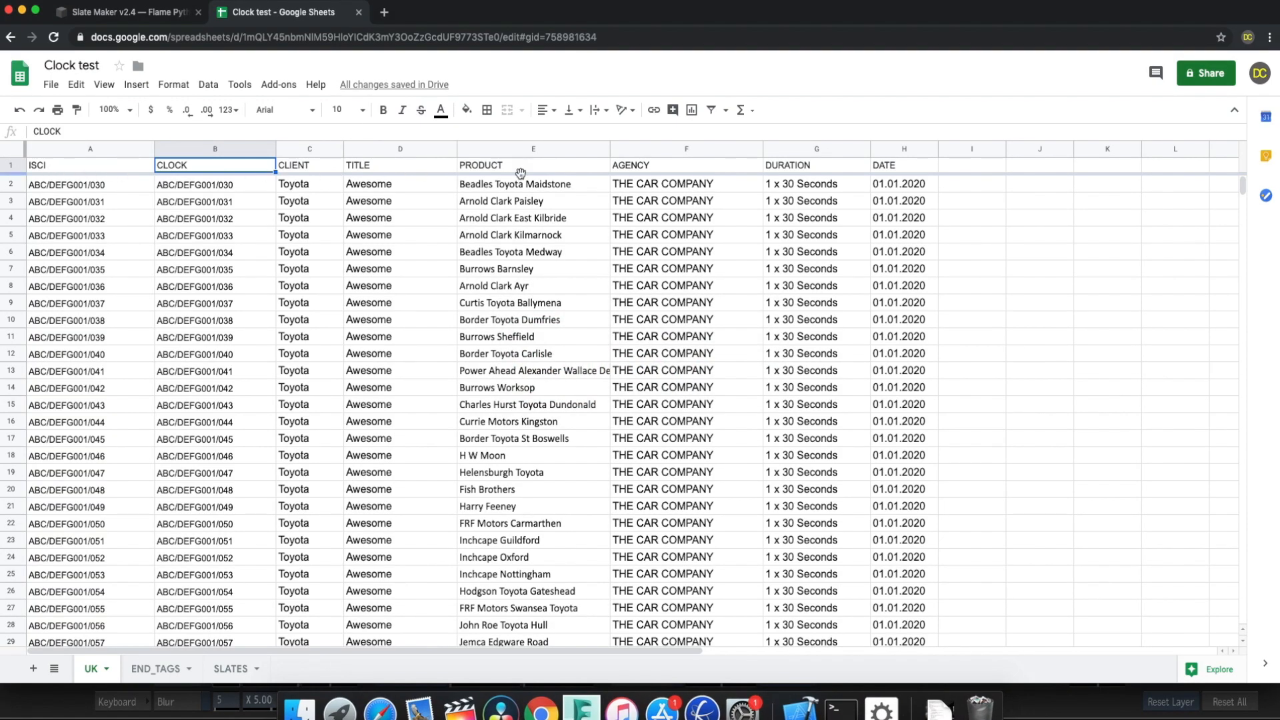
pyautogui.press('super+Tab')
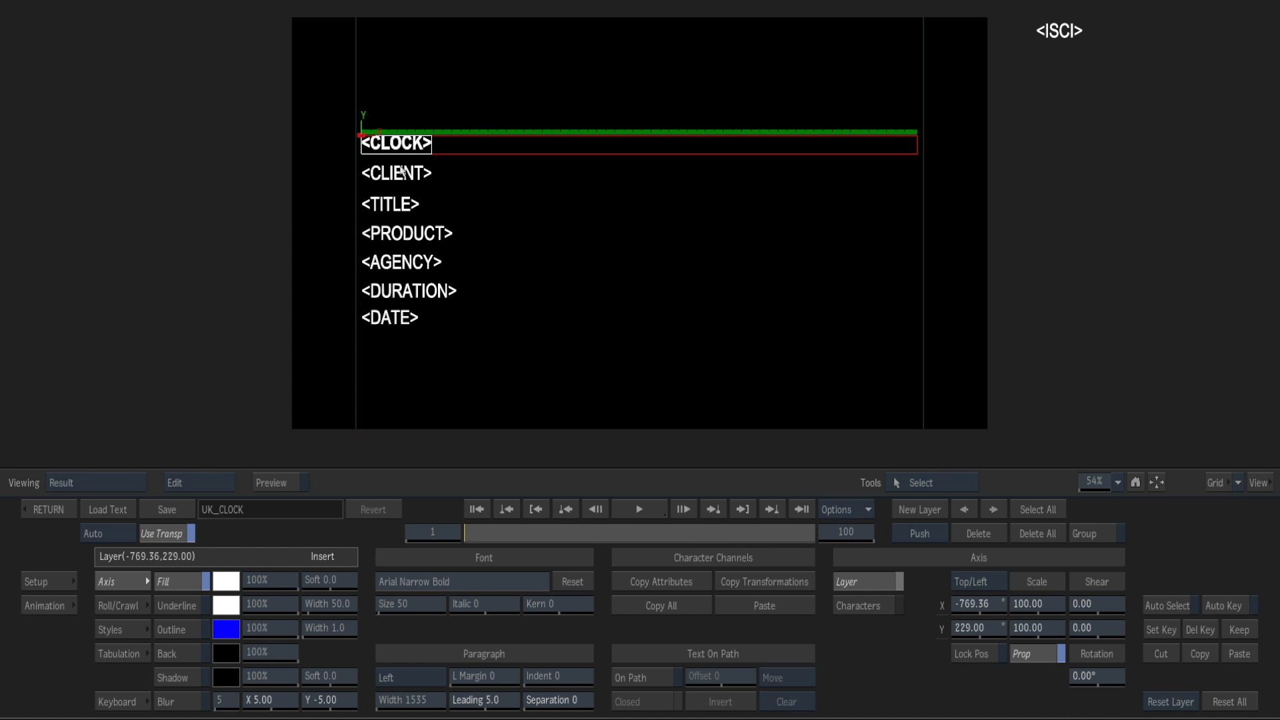
pyautogui.click(403, 172)
pyautogui.click(396, 205)
pyautogui.click(401, 233)
pyautogui.click(402, 262)
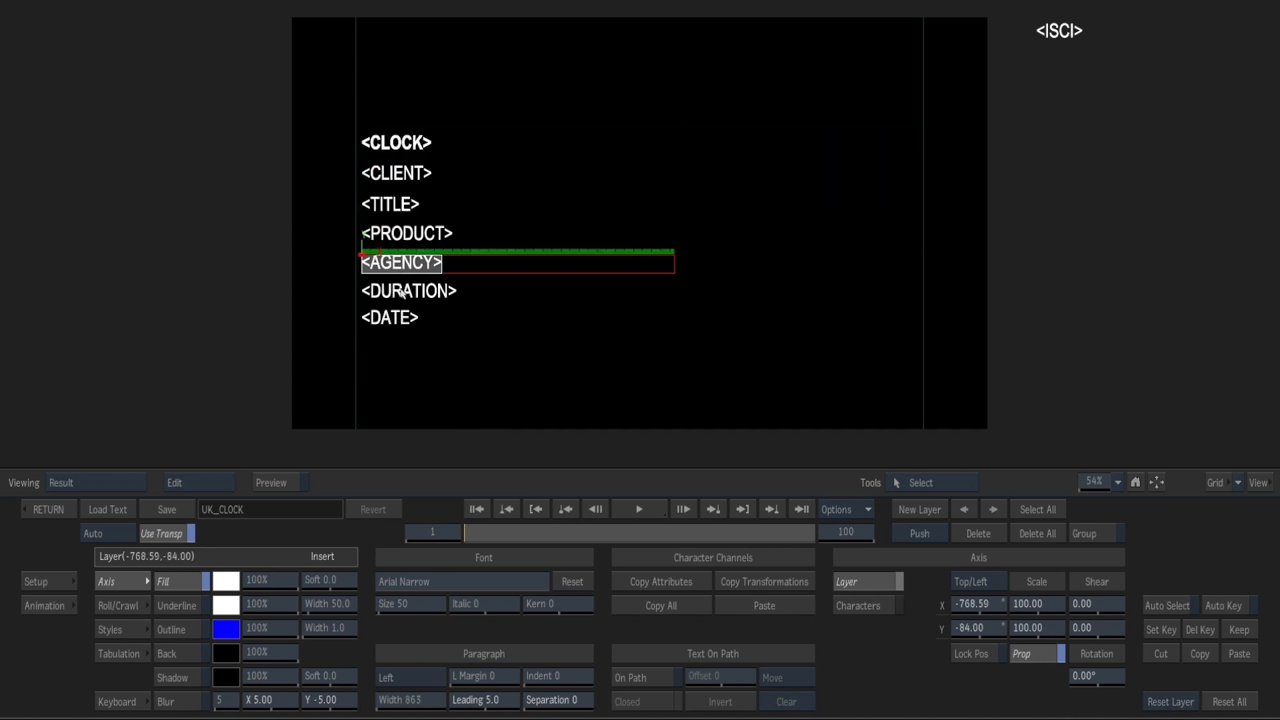
pyautogui.click(403, 292)
pyautogui.click(394, 318)
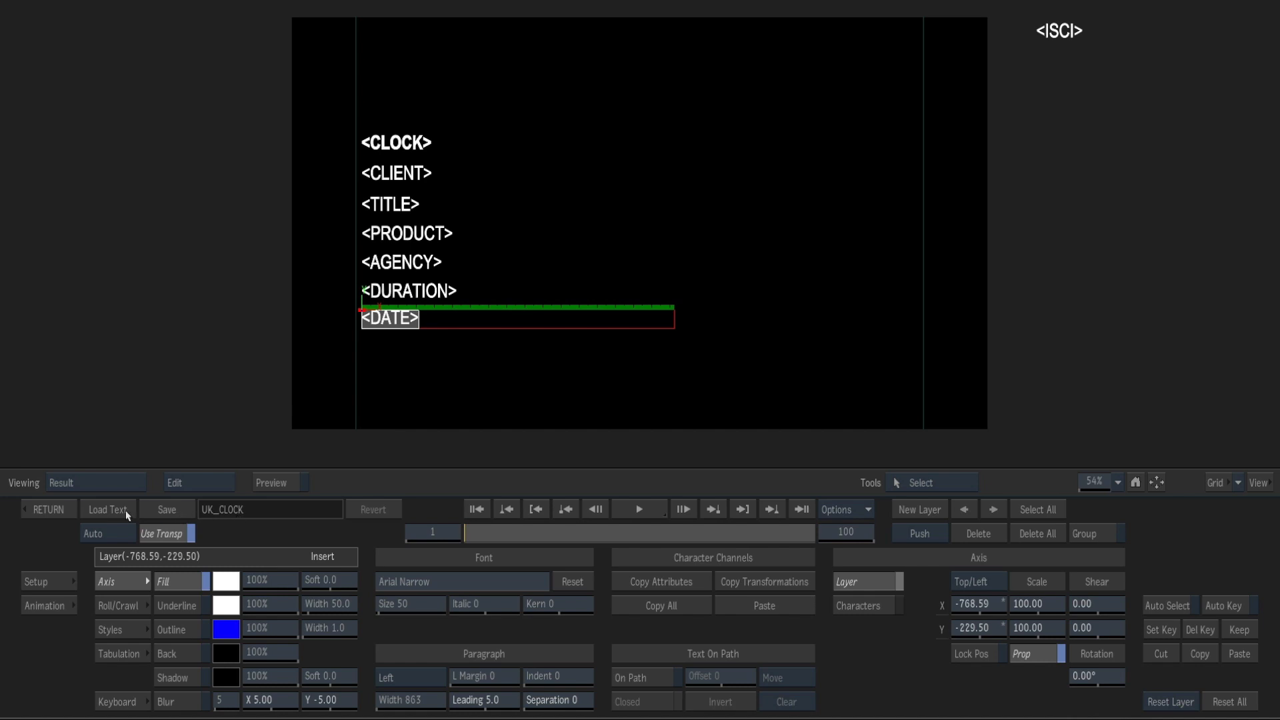
# Return to the batch schematic and remove the Text node.
pyautogui.click(49, 509)
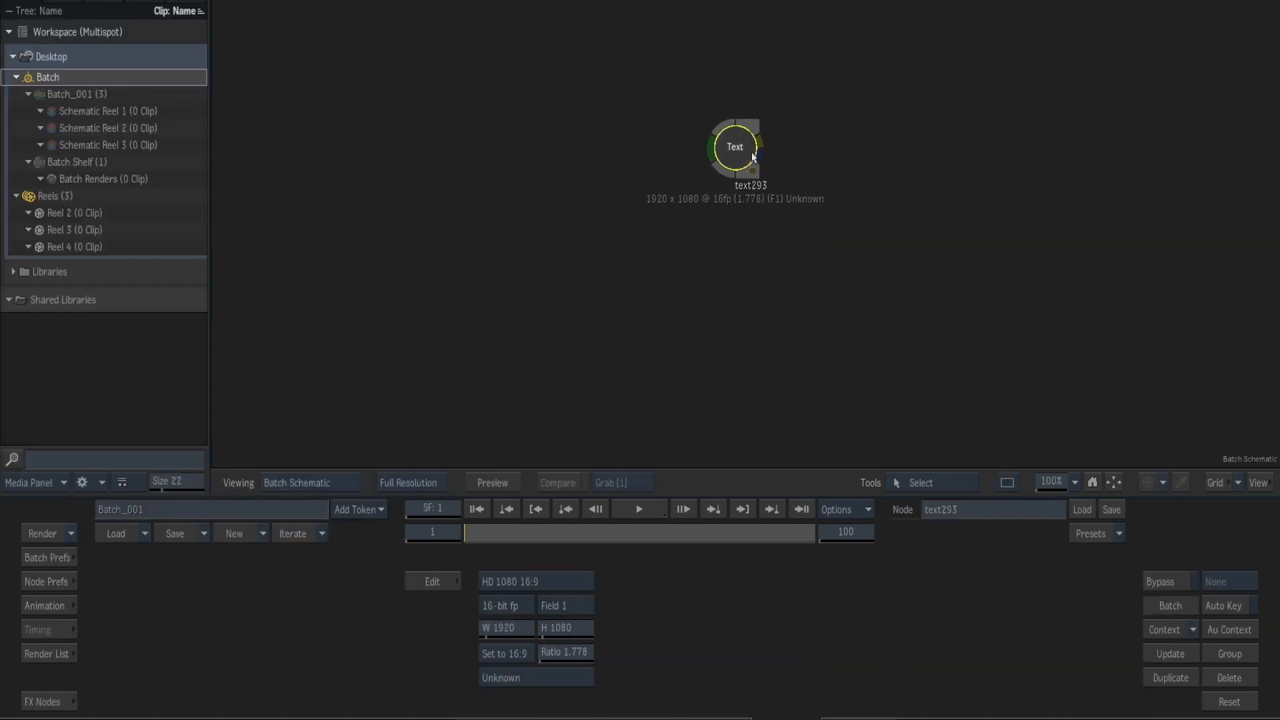
pyautogui.moveTo(752, 158); pyautogui.dragTo(810, 719)
# Launch the pyFlame Slate Maker script from the batch schematic.
pyautogui.rightClick(482, 195)
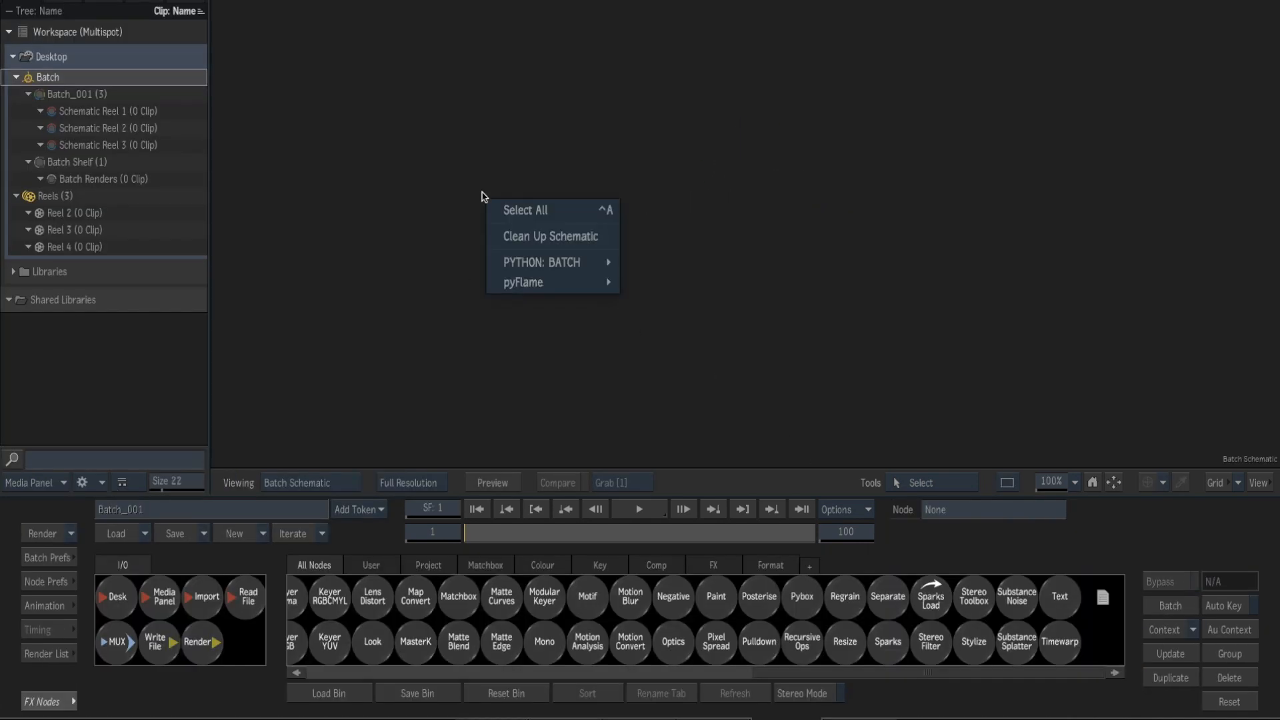
pyautogui.moveTo(552, 289)
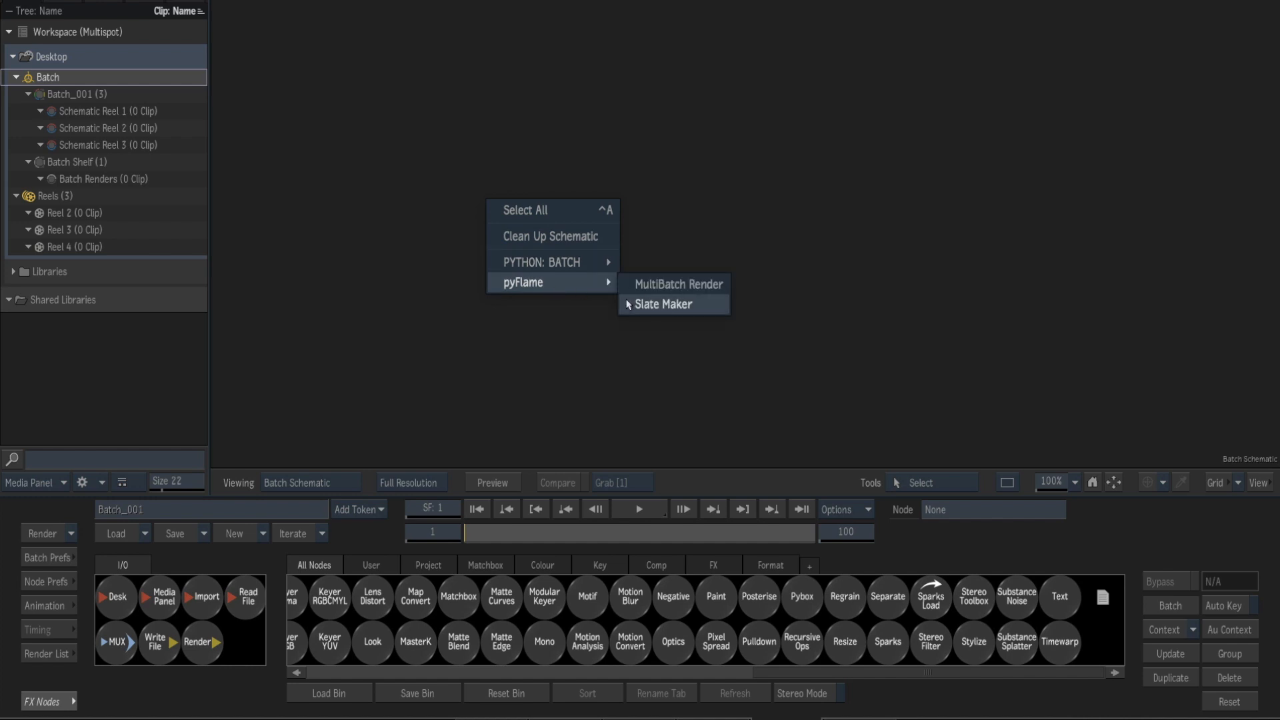
pyautogui.click(675, 306)
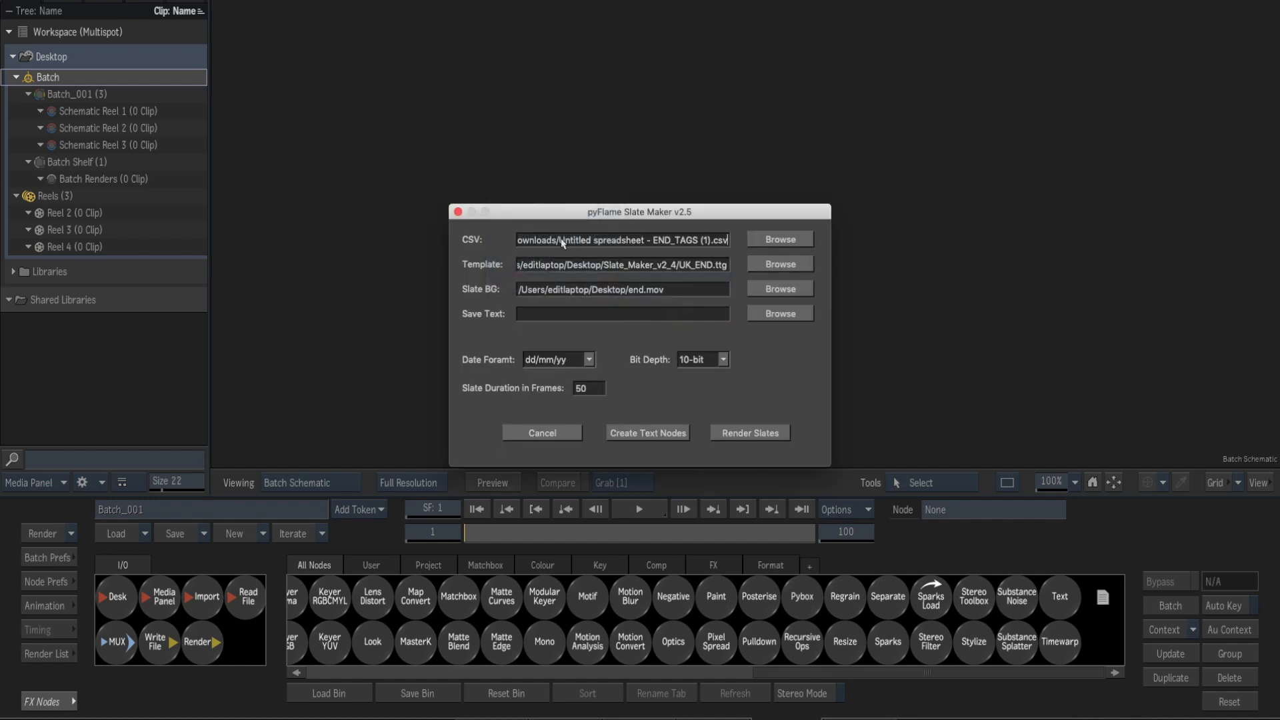
pyautogui.click(782, 240)
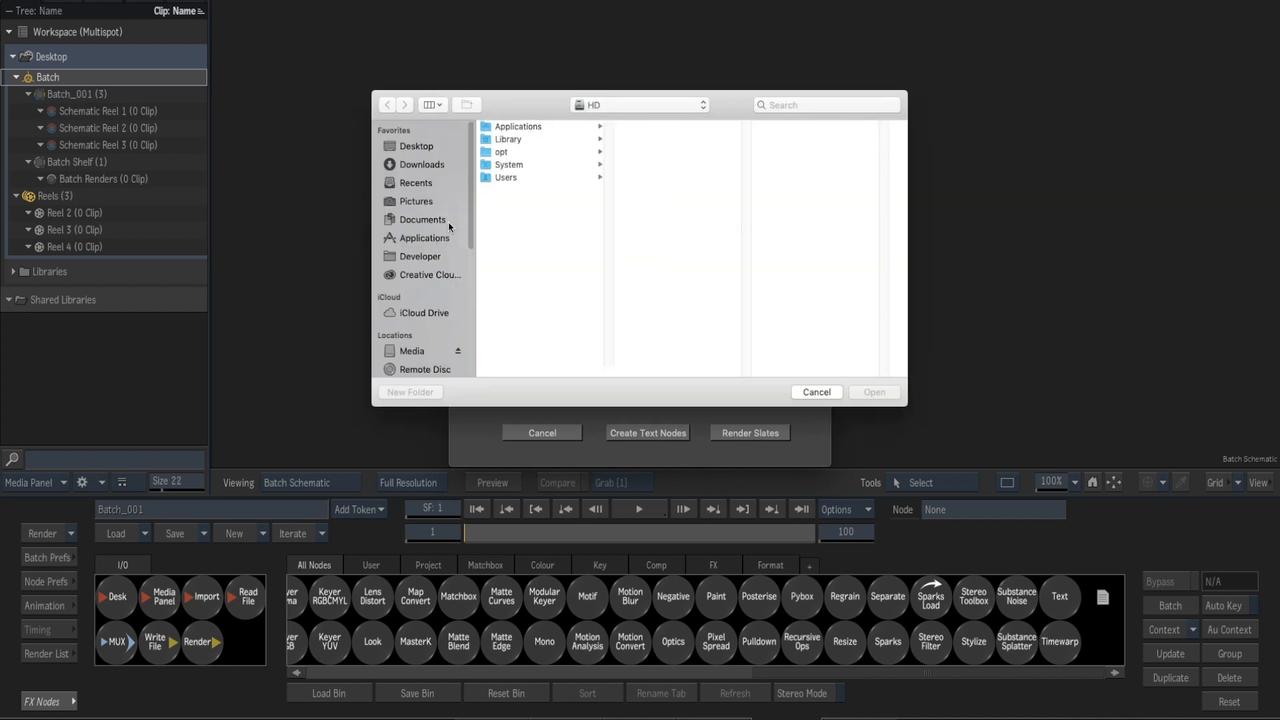
pyautogui.press('Escape')
# Switch to Chrome and download the UK sheet of the Clock test spreadsheet as comma-separated values.
pyautogui.press('super+Tab')
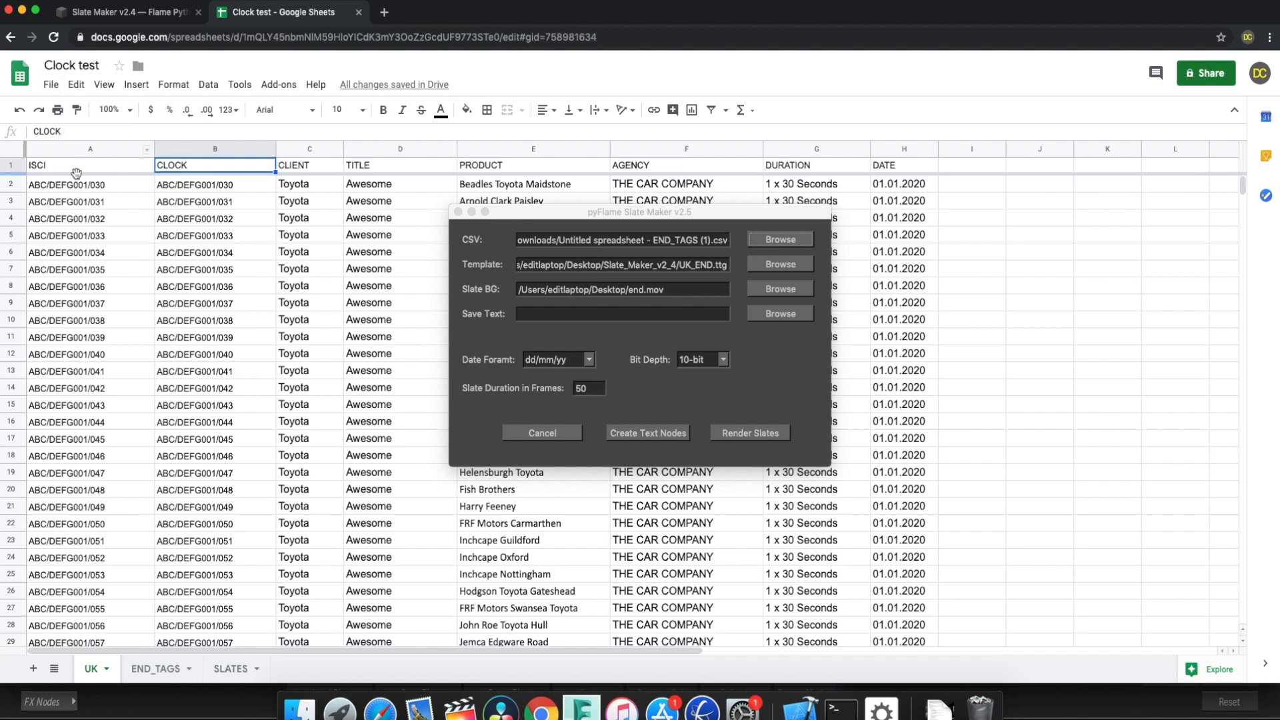
pyautogui.click(51, 84)
pyautogui.moveTo(107, 248)
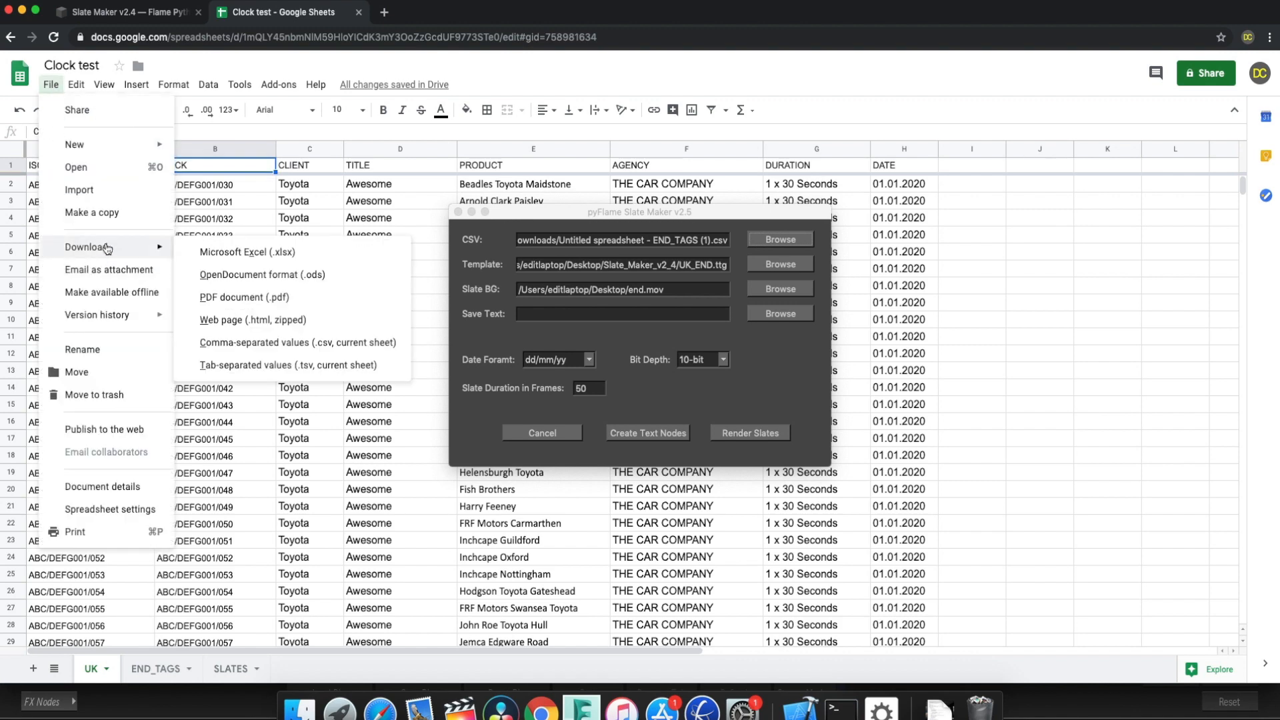
pyautogui.click(295, 343)
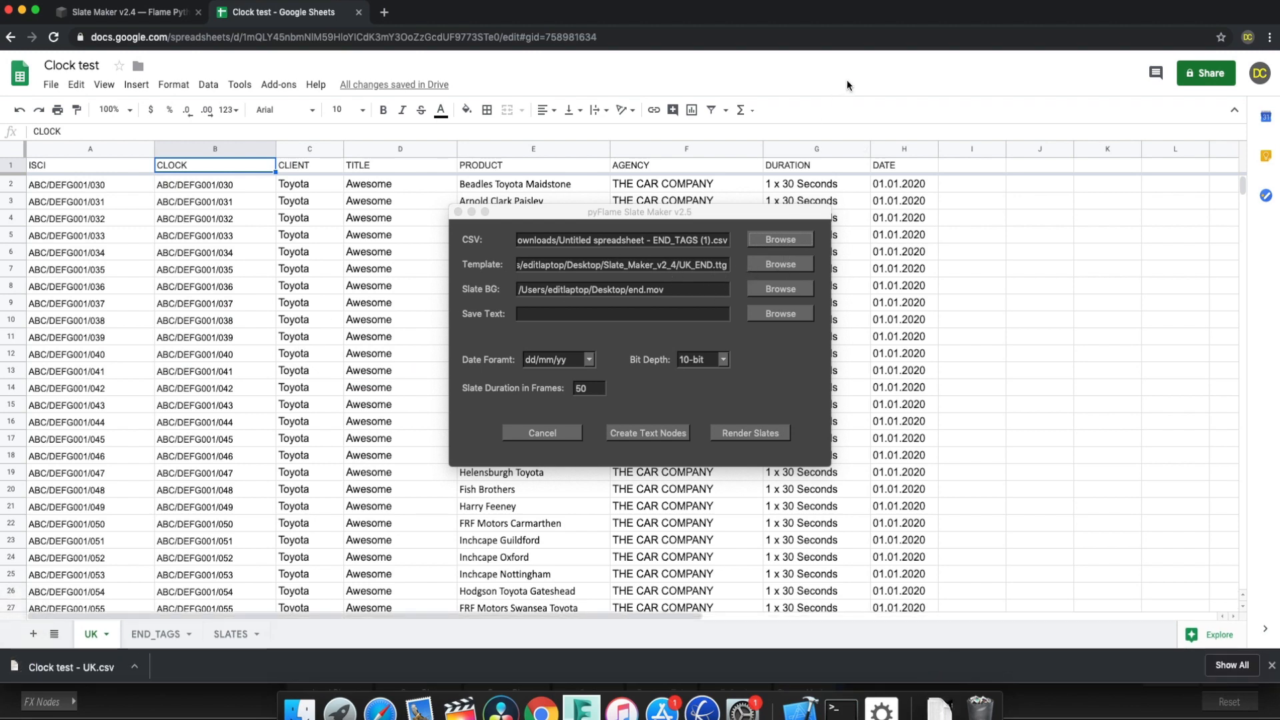
# Switch back to Flame and select Clock test - UK.csv from Downloads as Slate Maker's CSV file.
pyautogui.press('super+Tab')
pyautogui.click(794, 239)
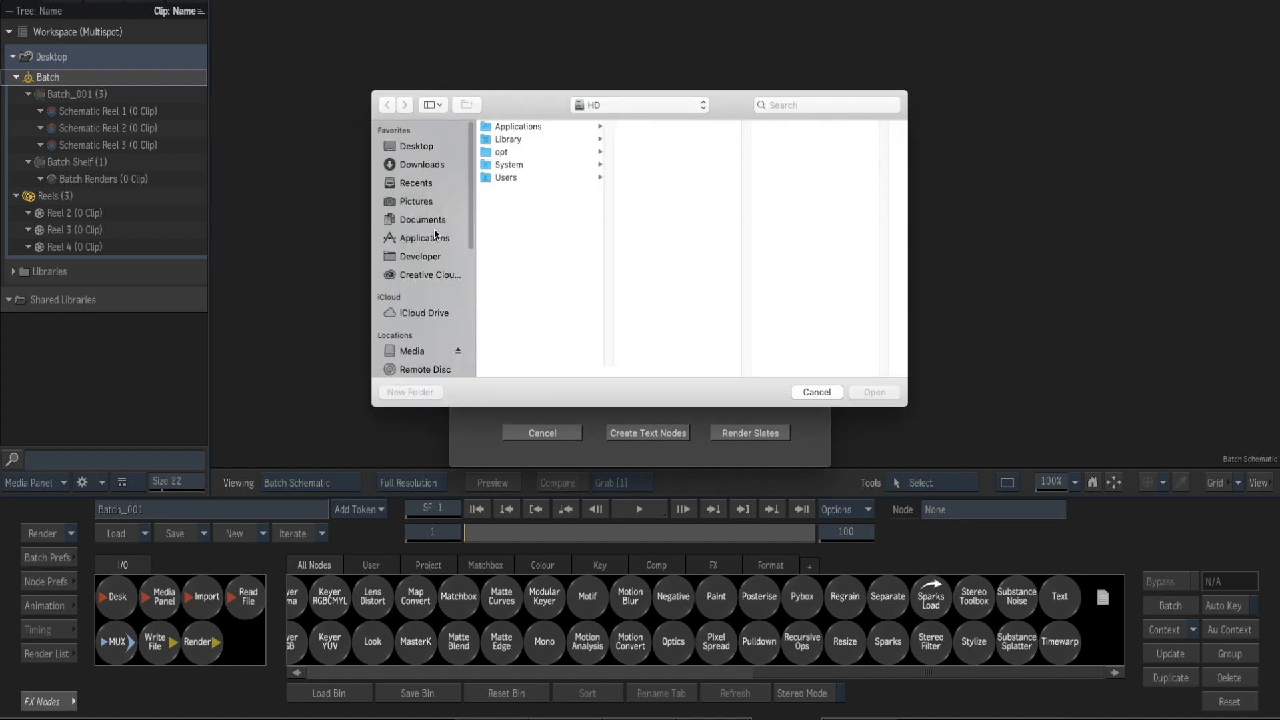
pyautogui.click(443, 168)
pyautogui.doubleClick(561, 127)
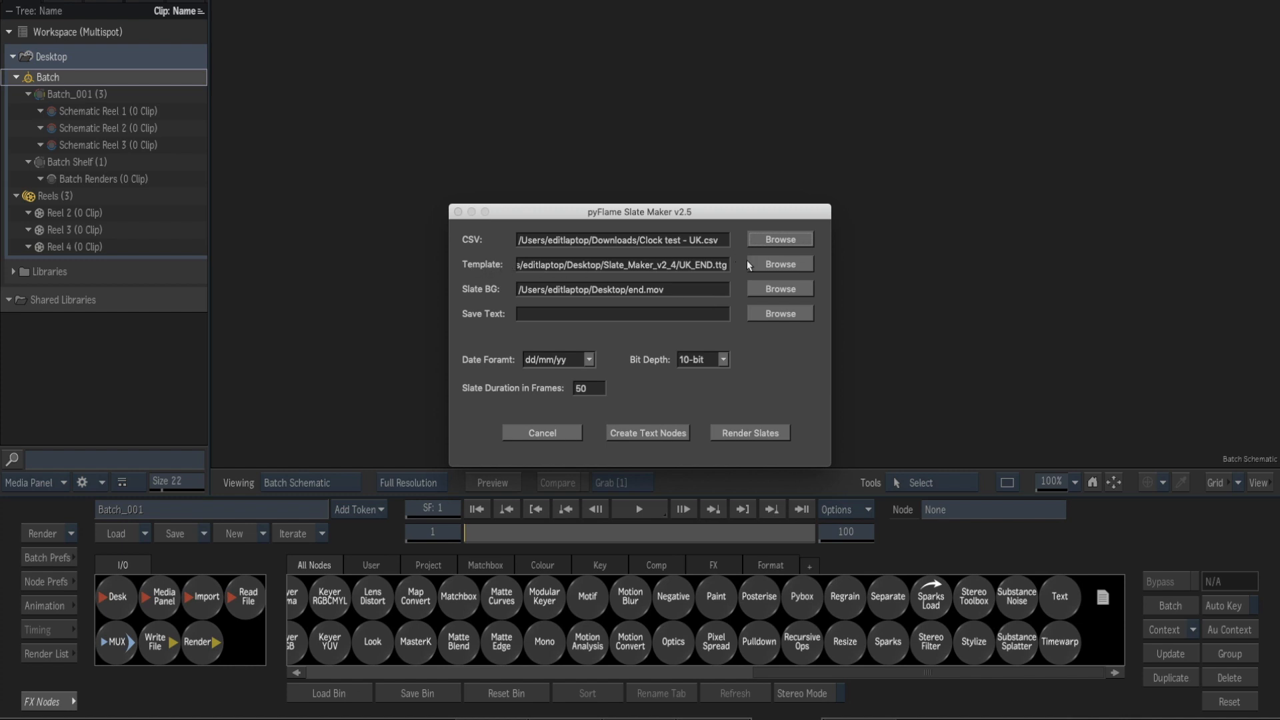
# Choose UK_CLOCK.ttg from the Slate_Maker_v2_4 folder on the Desktop as Slate Maker's template.
pyautogui.click(767, 265)
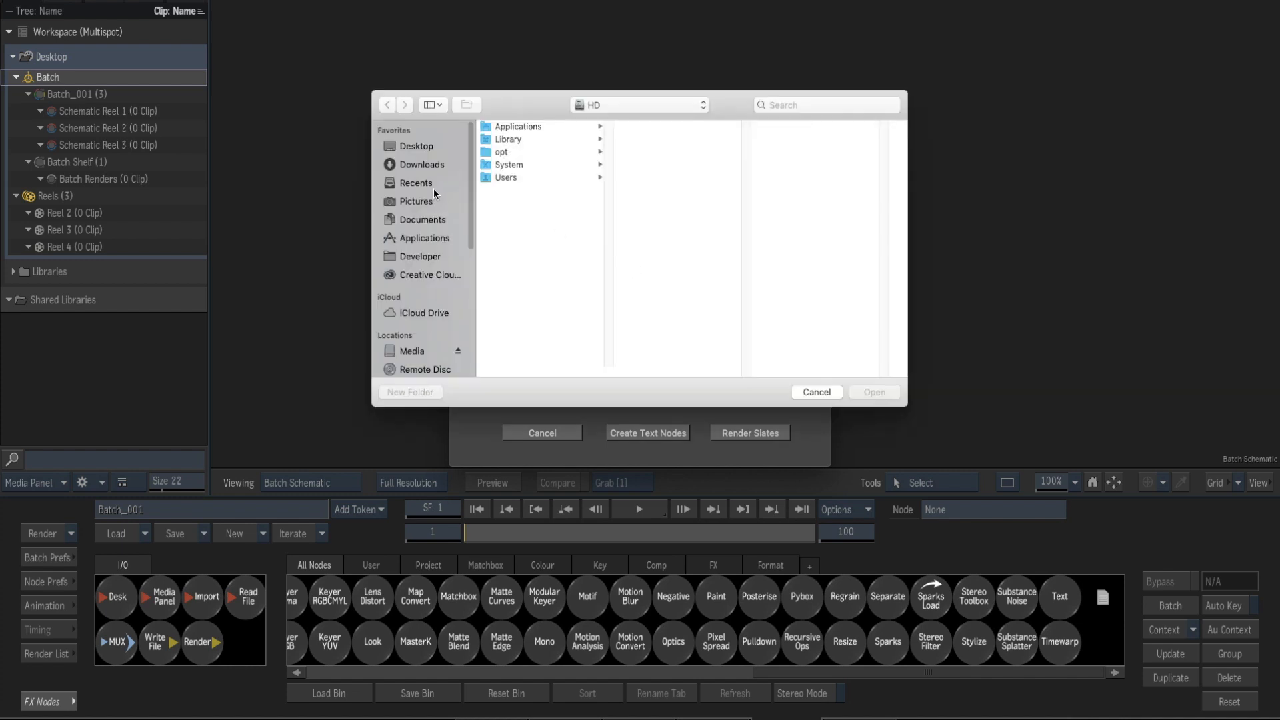
pyautogui.click(430, 143)
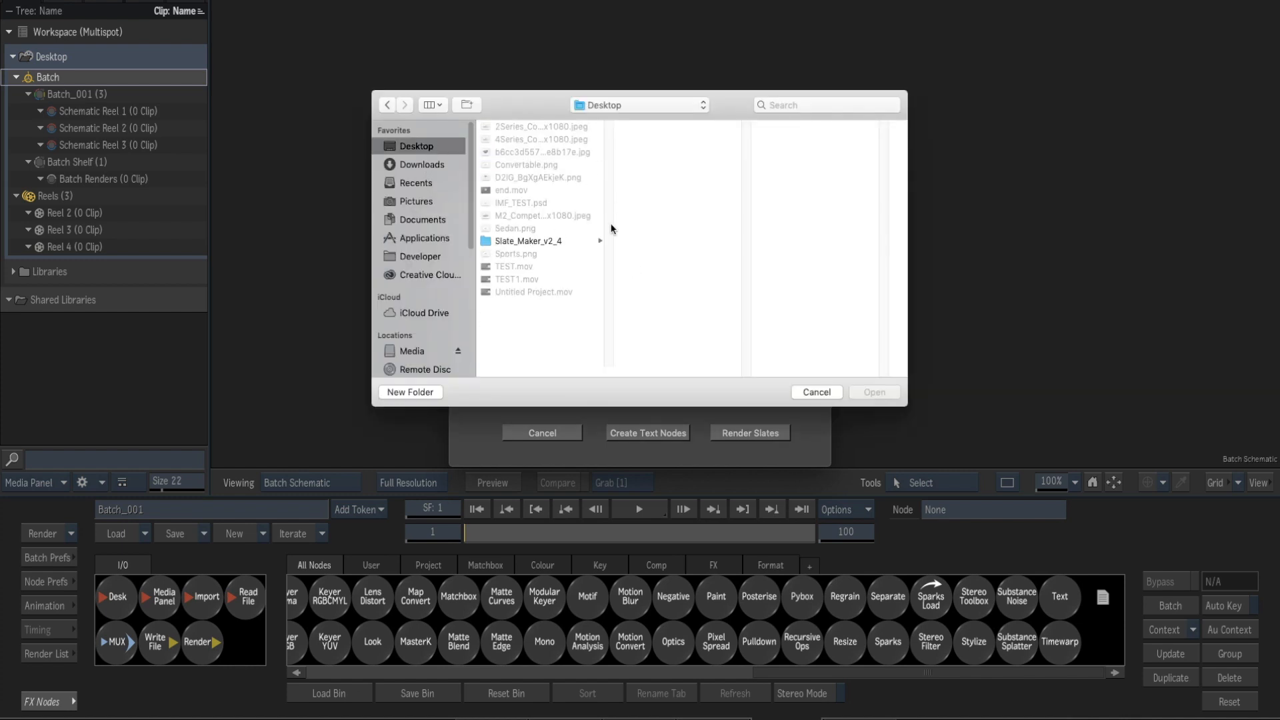
pyautogui.click(564, 240)
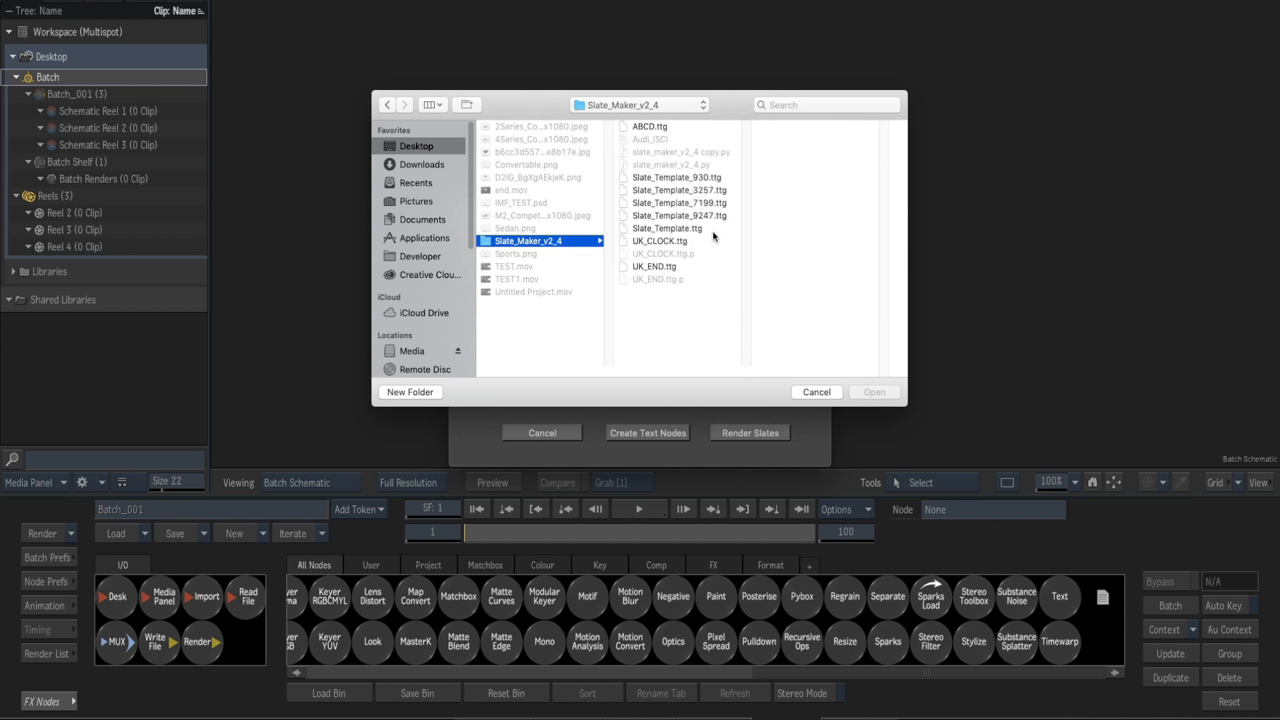
pyautogui.click(670, 243)
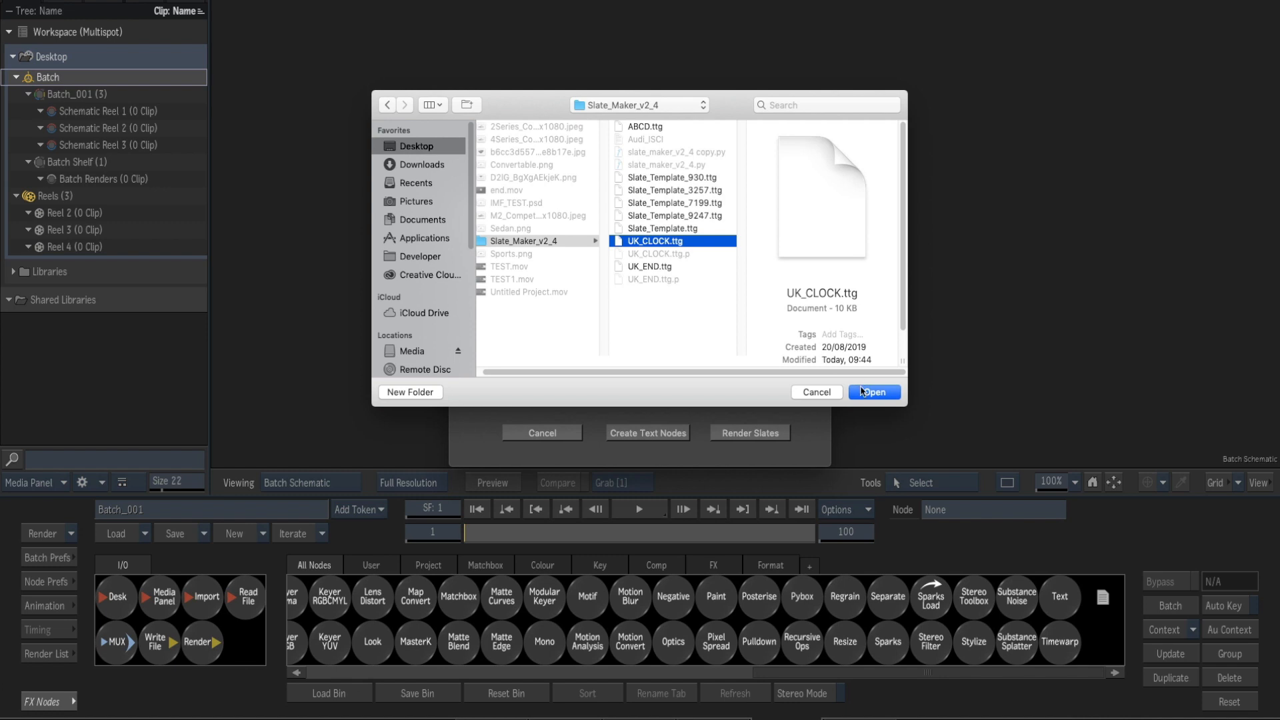
pyautogui.click(867, 393)
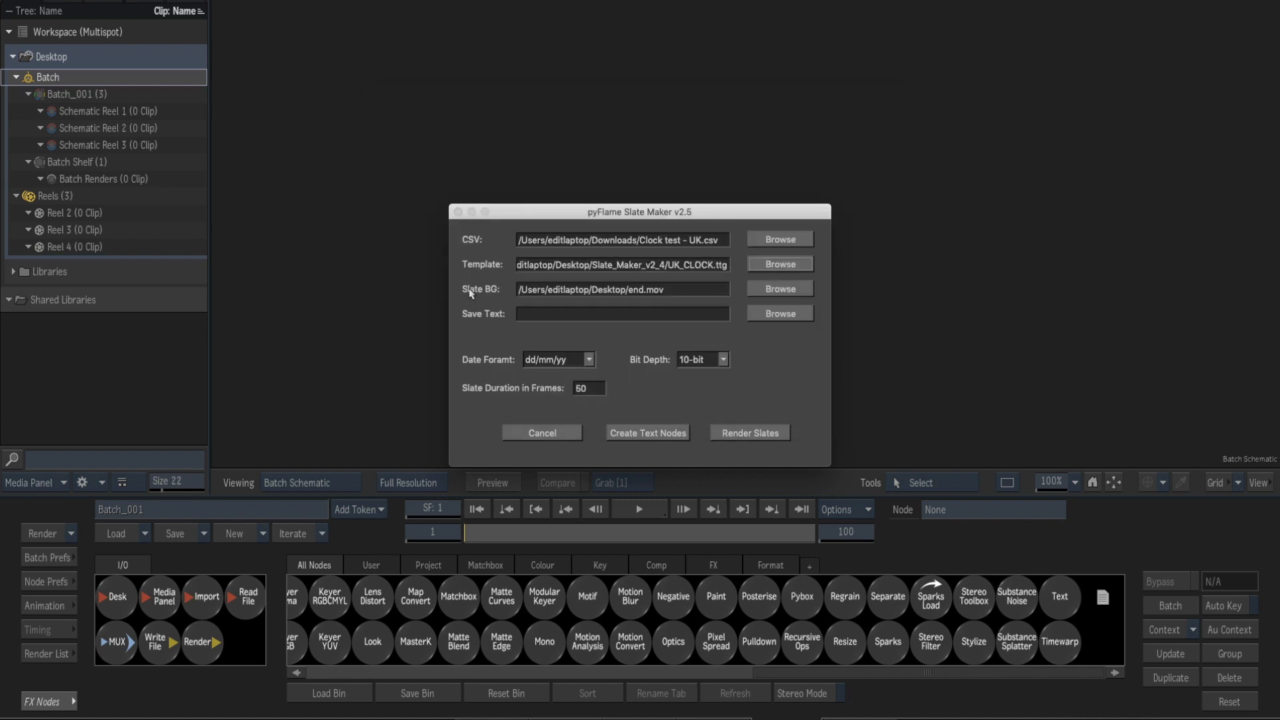
# Clear the slate background path and set the slate duration to 1 frame.
pyautogui.click(670, 291)
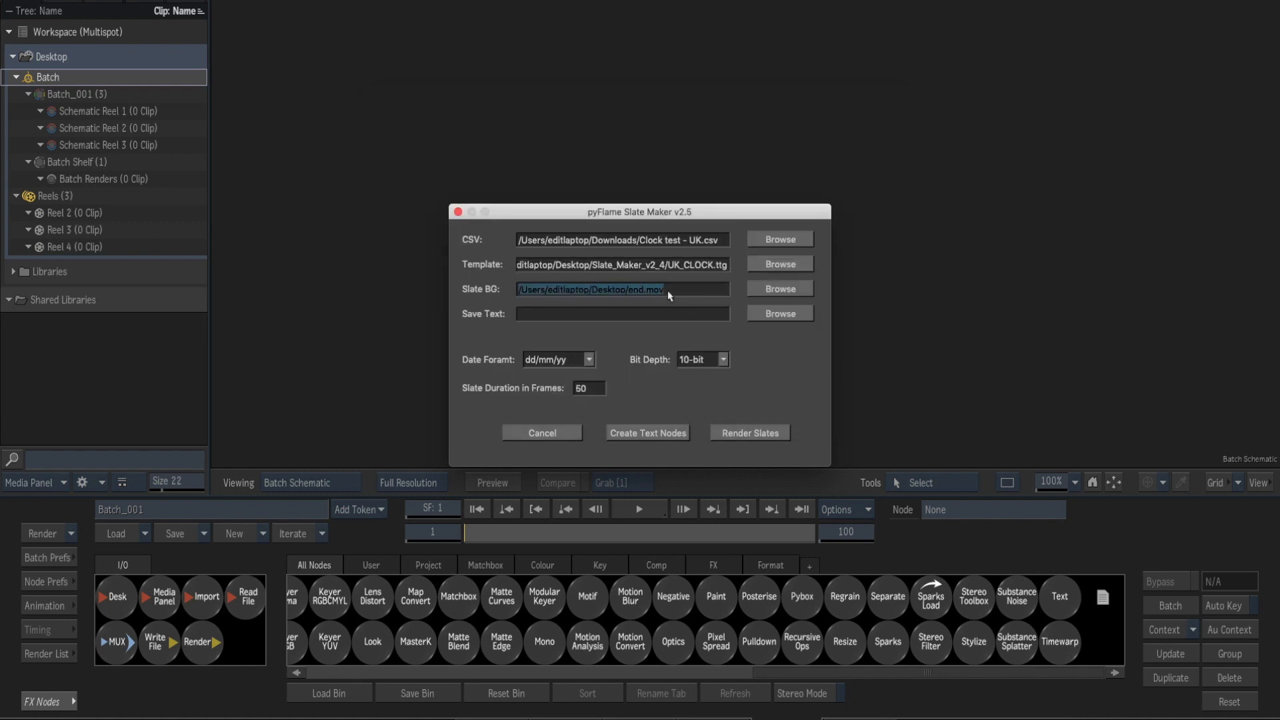
pyautogui.press('BackSpace')
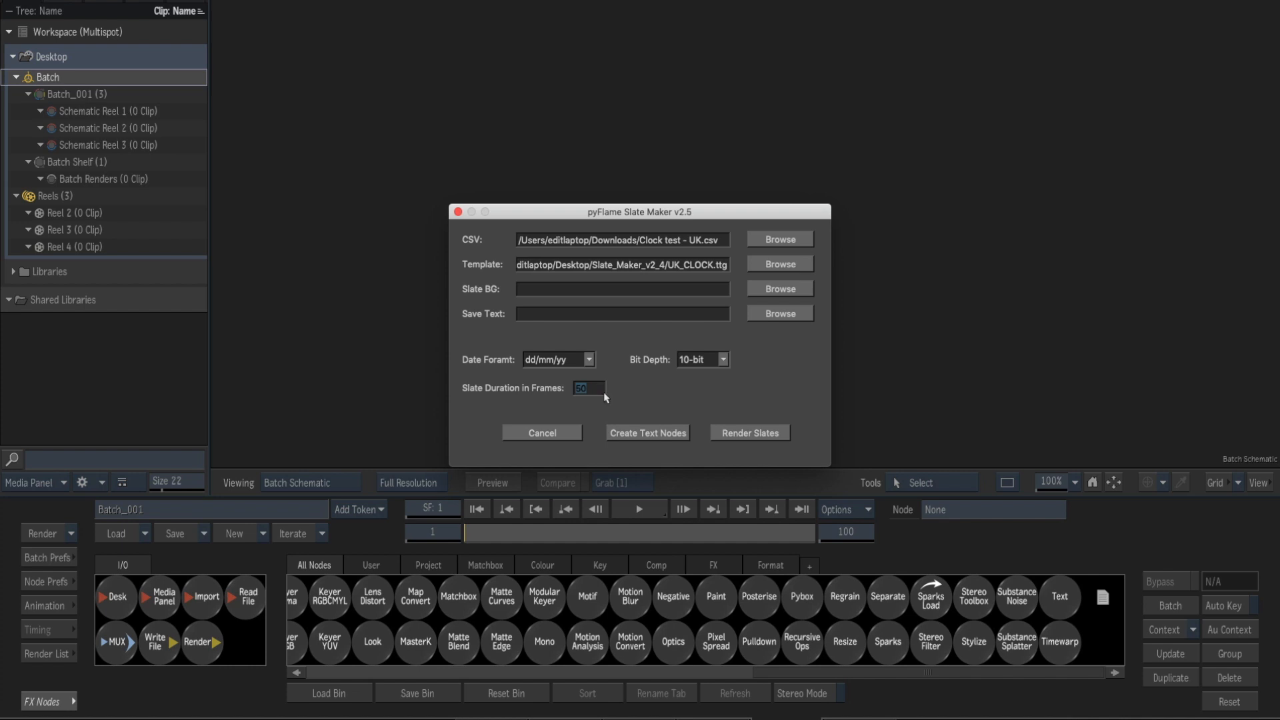
pyautogui.write('1')
# Render the slates and dismiss Slate Maker's progress window once rendering finishes.
pyautogui.click(761, 434)
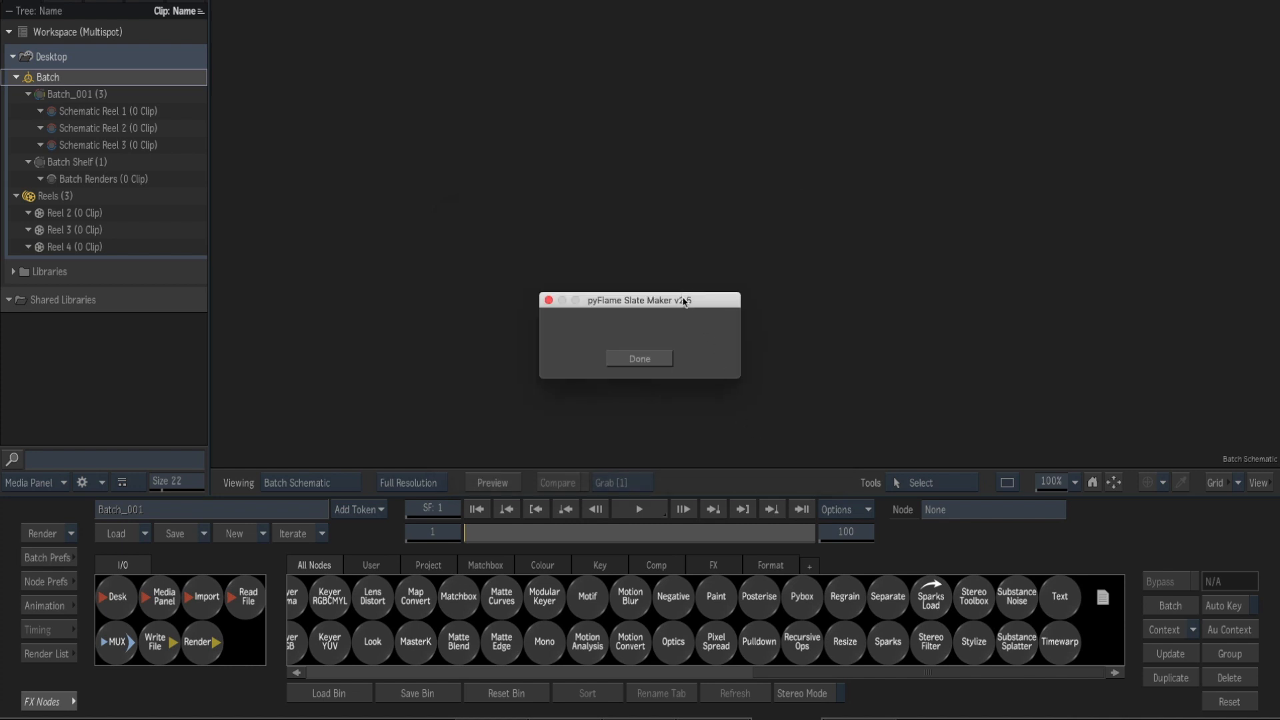
pyautogui.moveTo(686, 301); pyautogui.dragTo(665, 195)
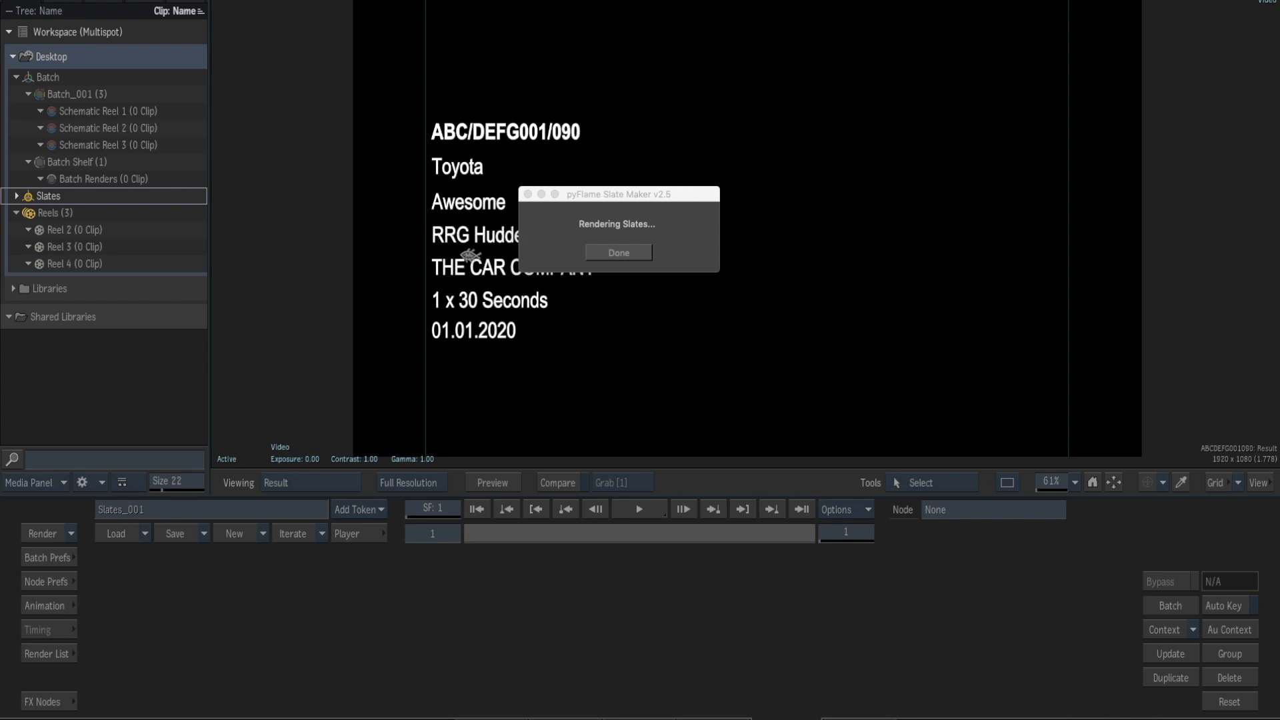
pyautogui.moveTo(600, 196); pyautogui.dragTo(883, 109)
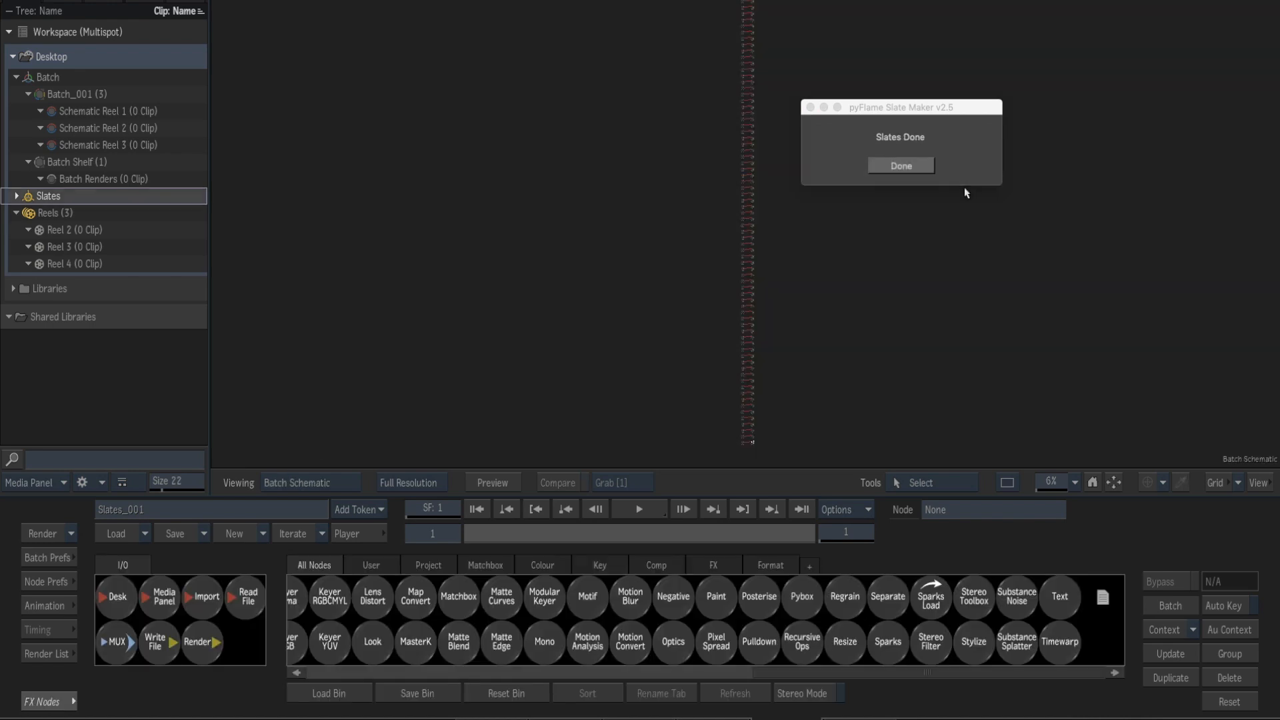
pyautogui.scroll(2, 756, 122)
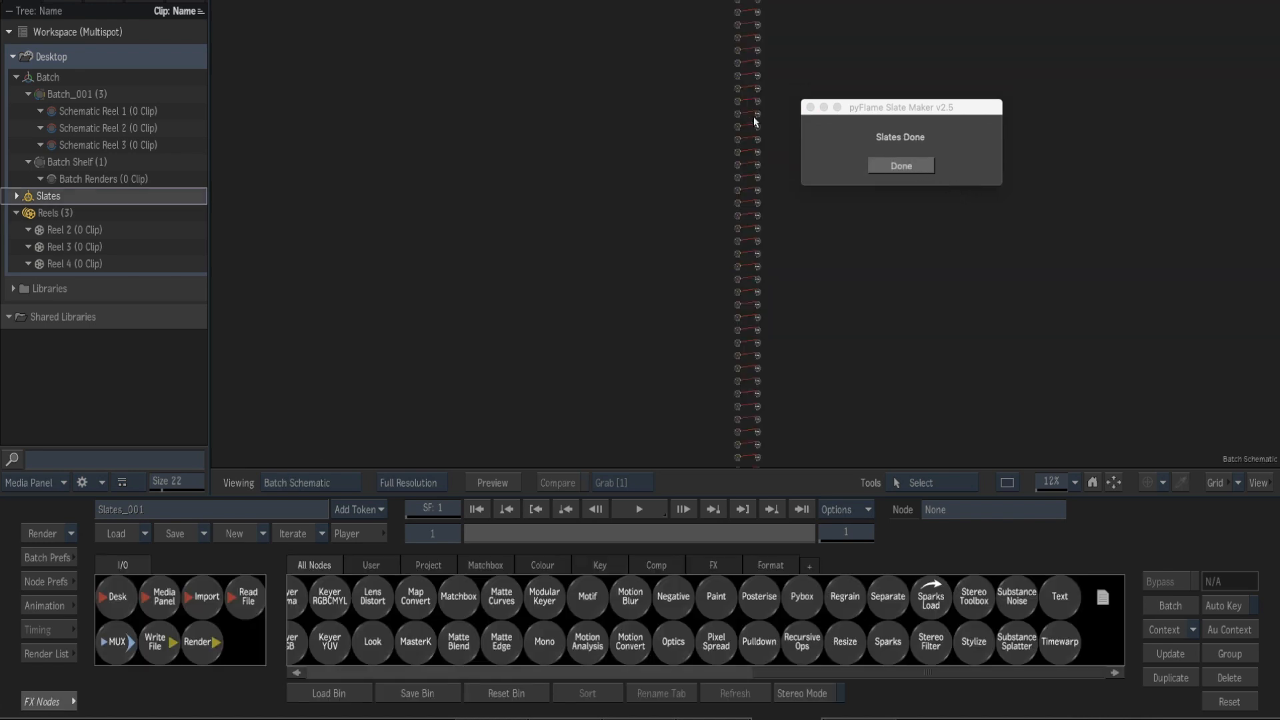
pyautogui.scroll(5, 756, 122)
pyautogui.scroll(-3, 756, 122)
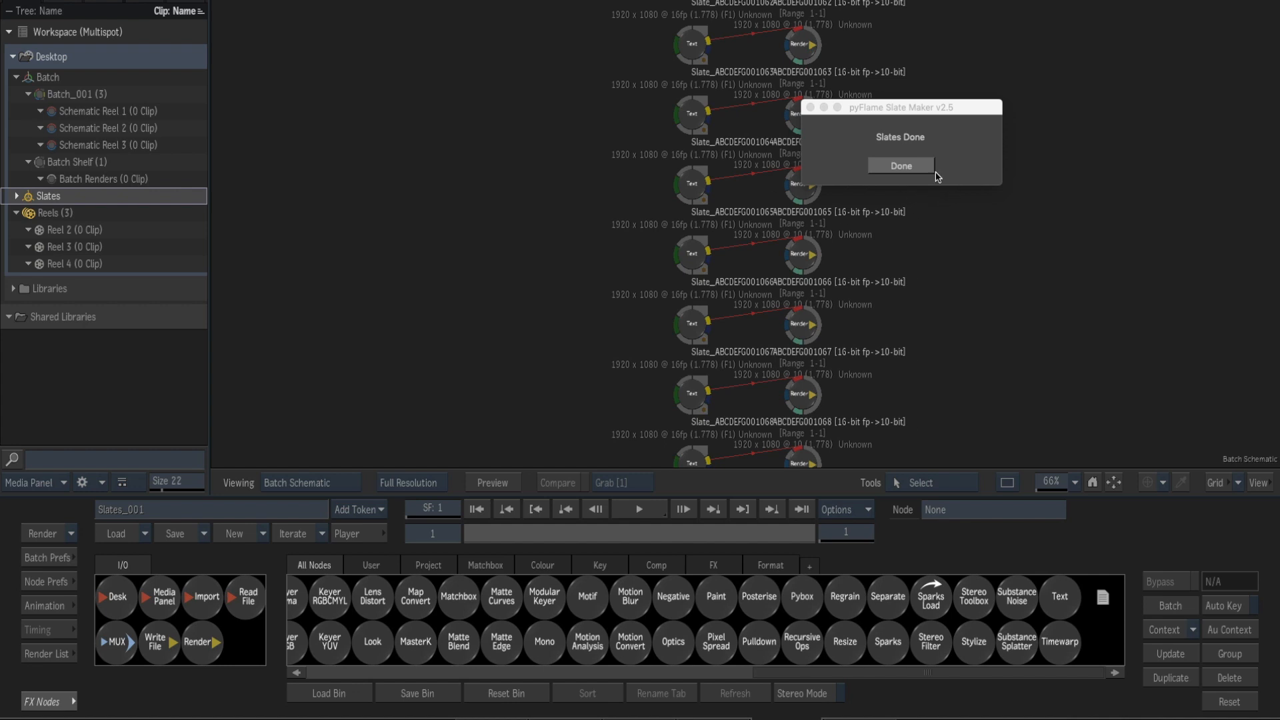
pyautogui.click(902, 167)
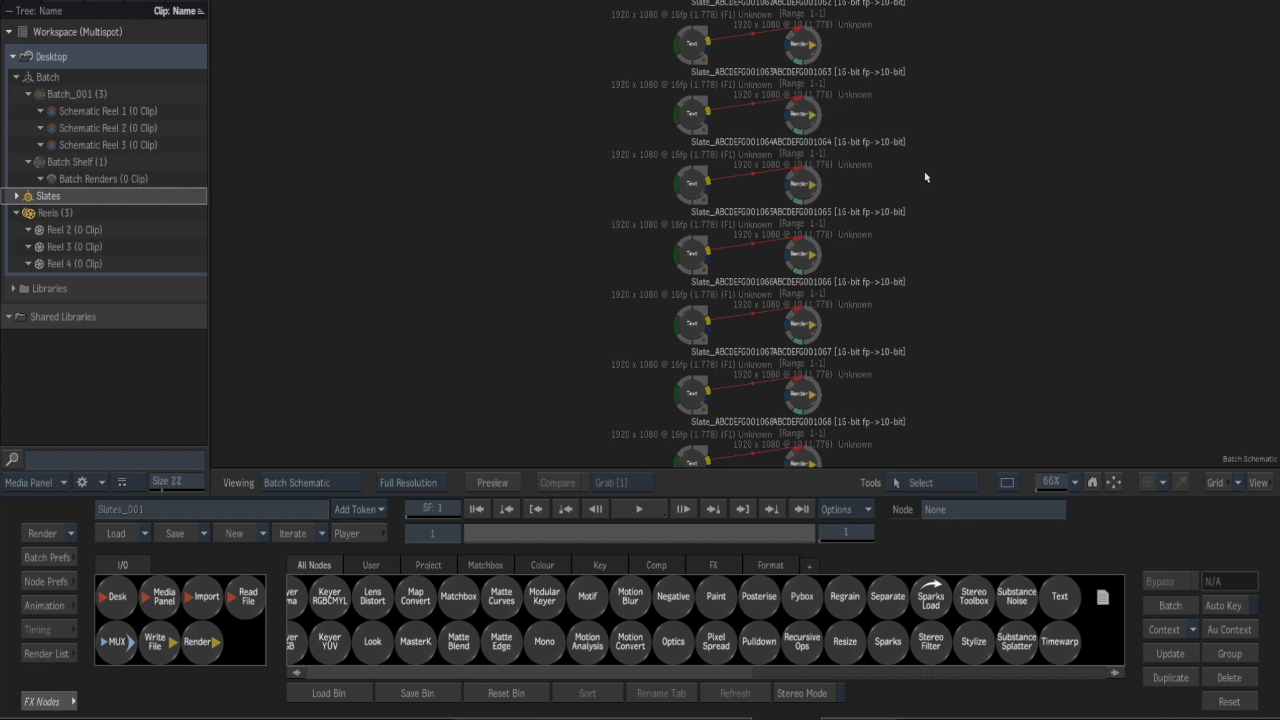
# Expand the Slates batch group and open the rendered clip ABCDEFG001030 for viewing.
pyautogui.click(61, 197)
pyautogui.click(16, 197)
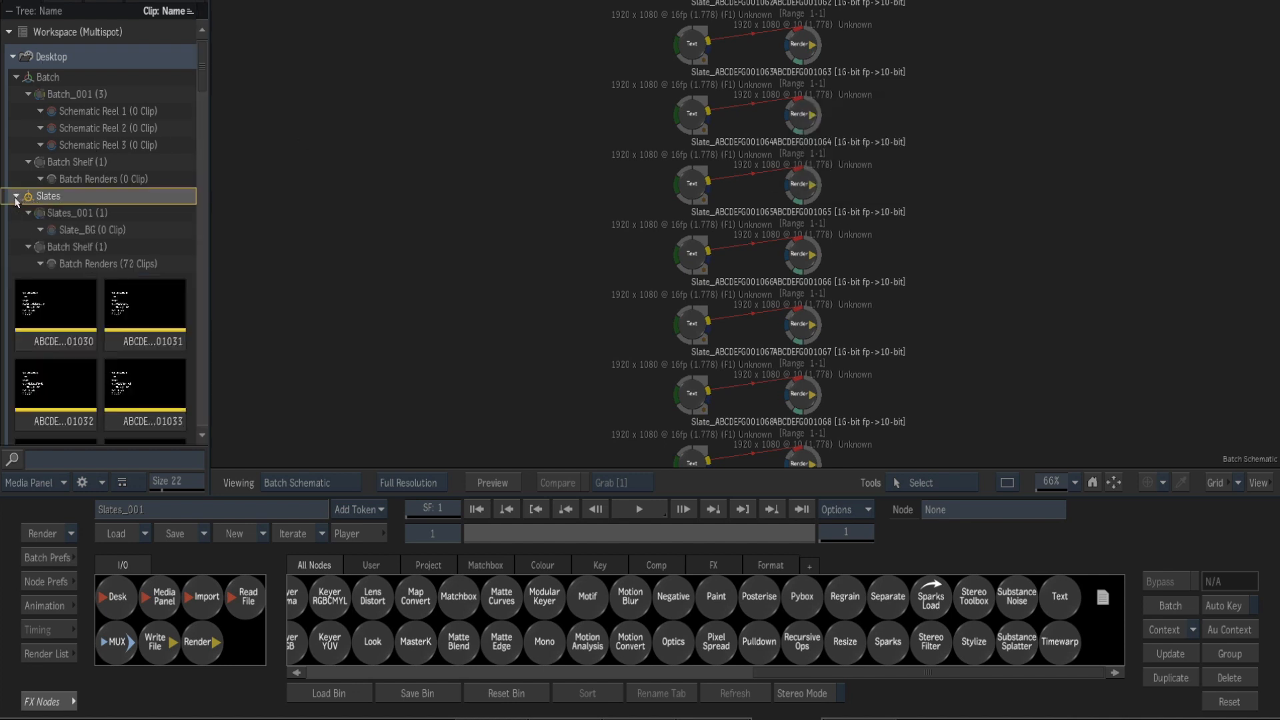
pyautogui.click(52, 318)
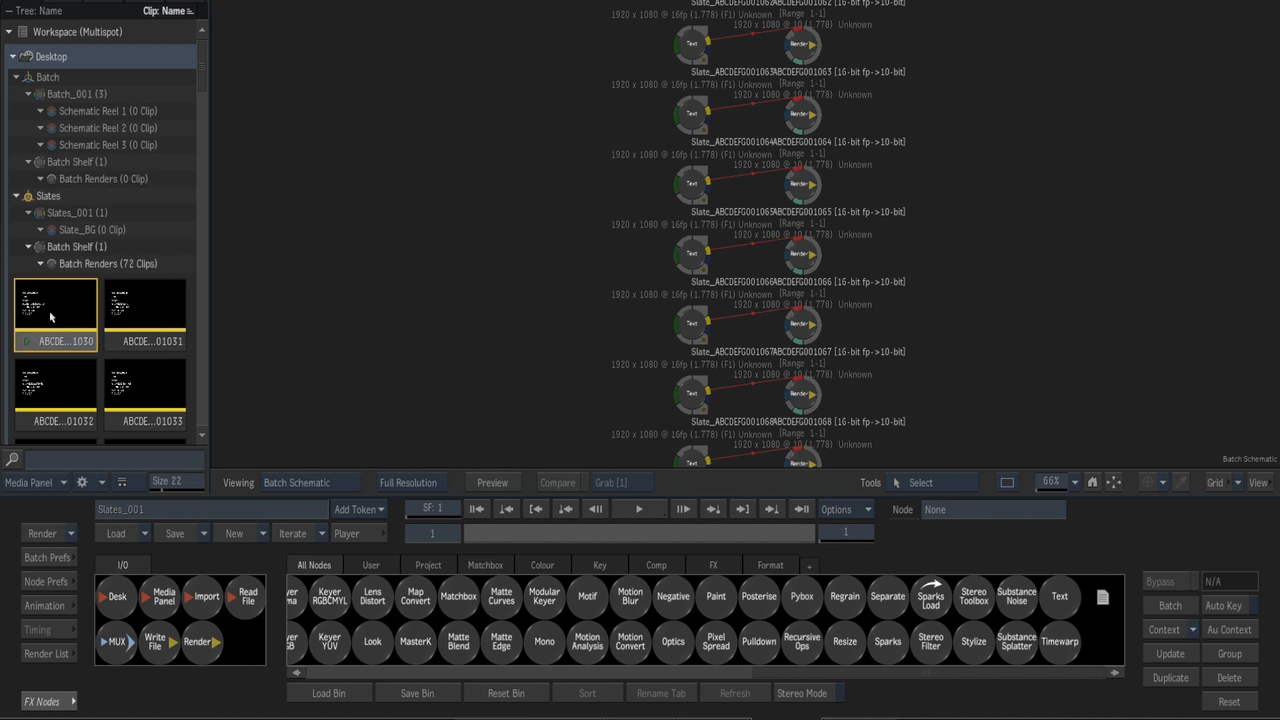
pyautogui.doubleClick(52, 318)
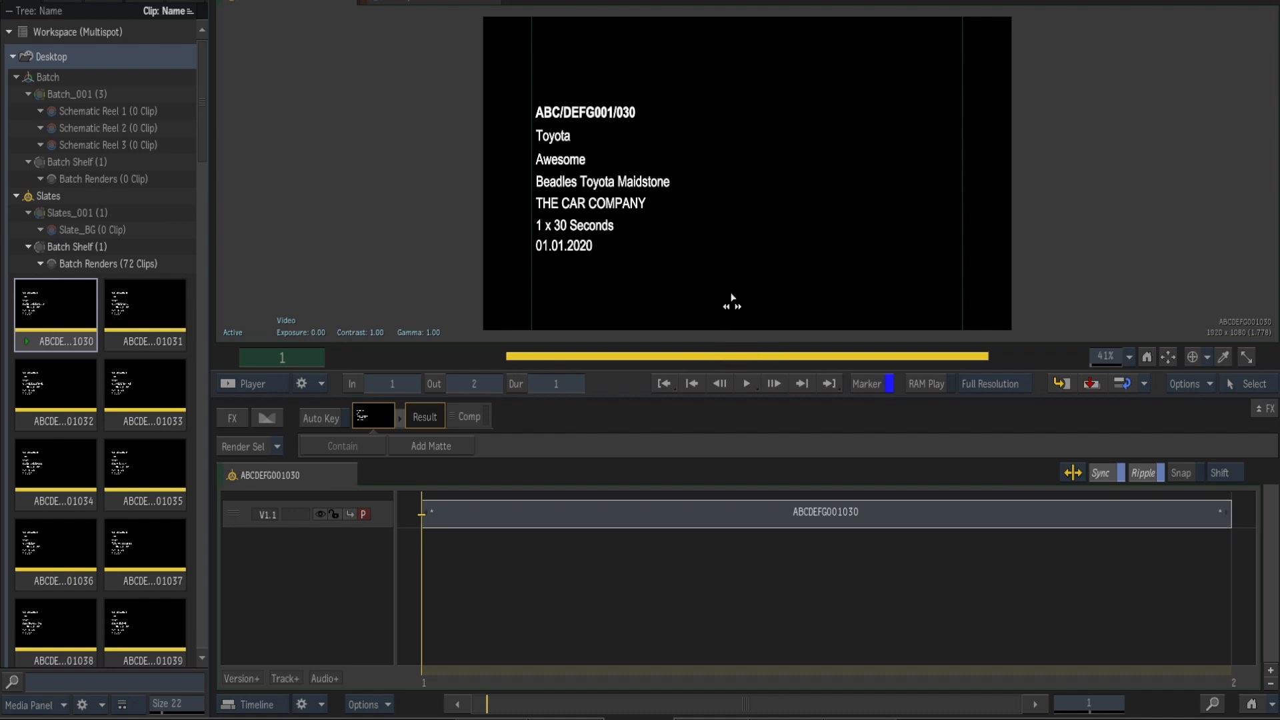
# Check several more rendered slates from ABCDEFG001031 onward, return to ABCDEFG001030, and collapse the Slates group.
pyautogui.doubleClick(127, 326)
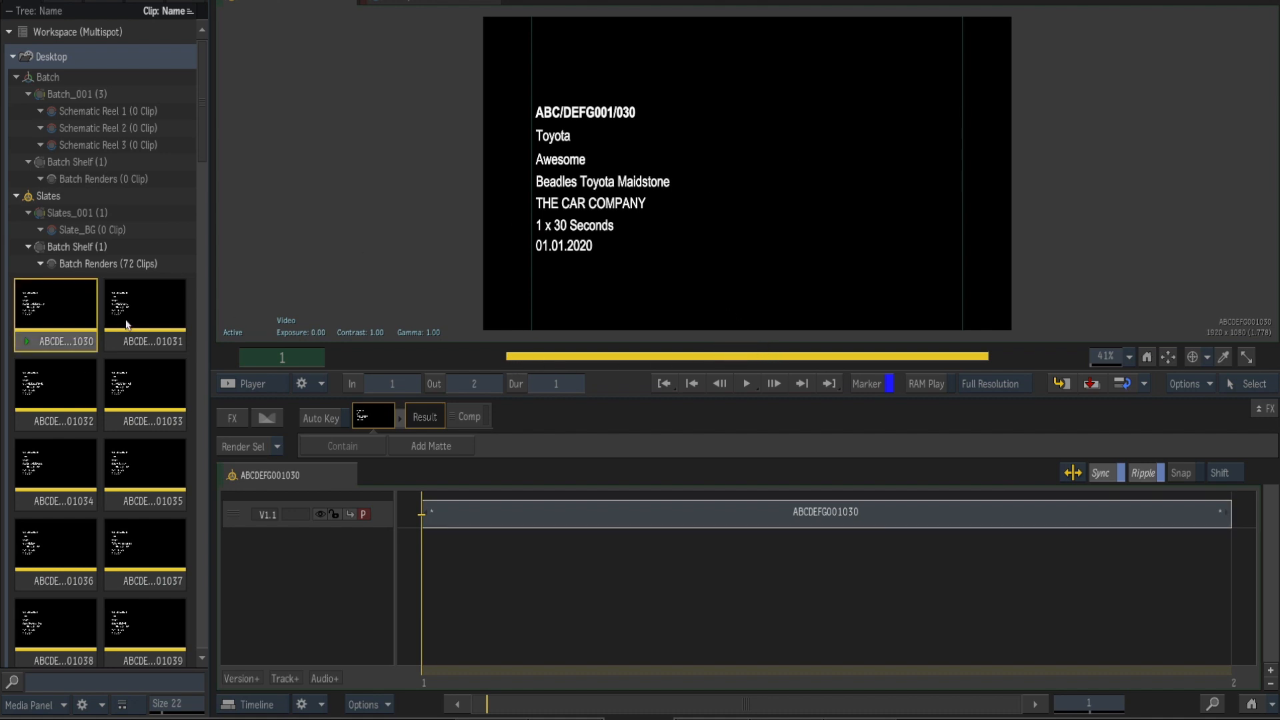
pyautogui.doubleClick(66, 392)
pyautogui.doubleClick(144, 400)
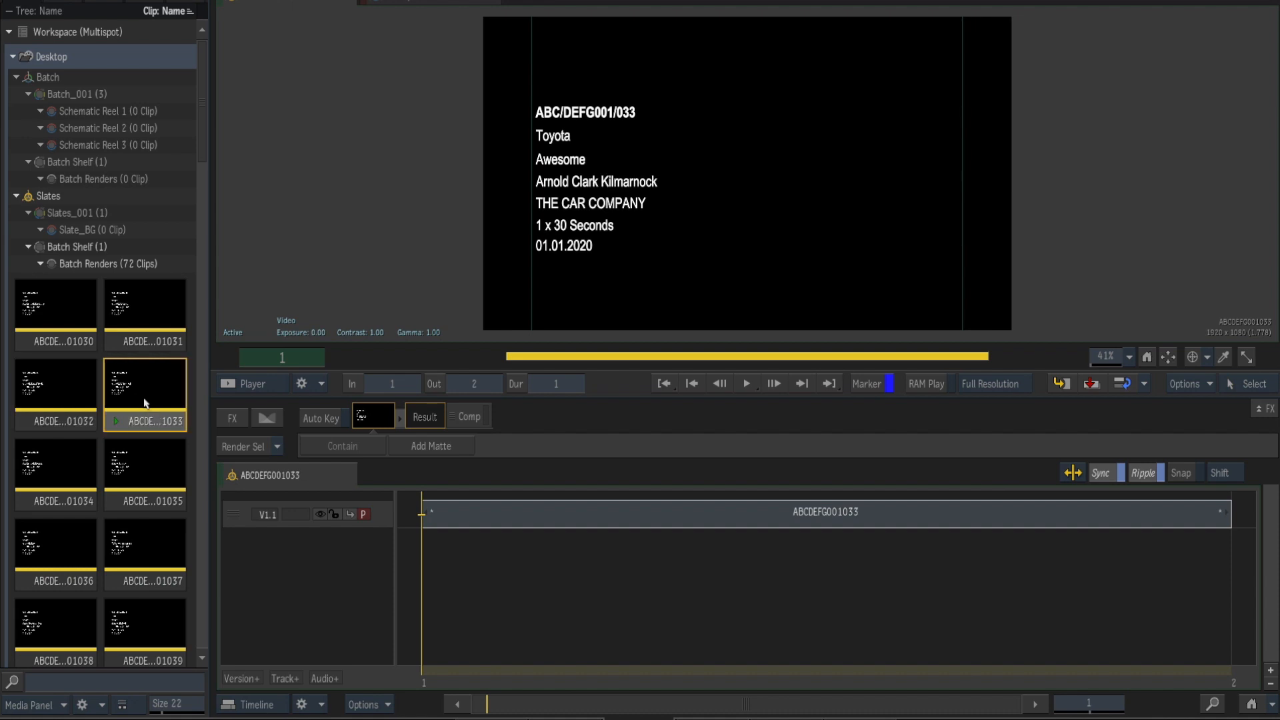
pyautogui.doubleClick(124, 479)
pyautogui.doubleClick(56, 473)
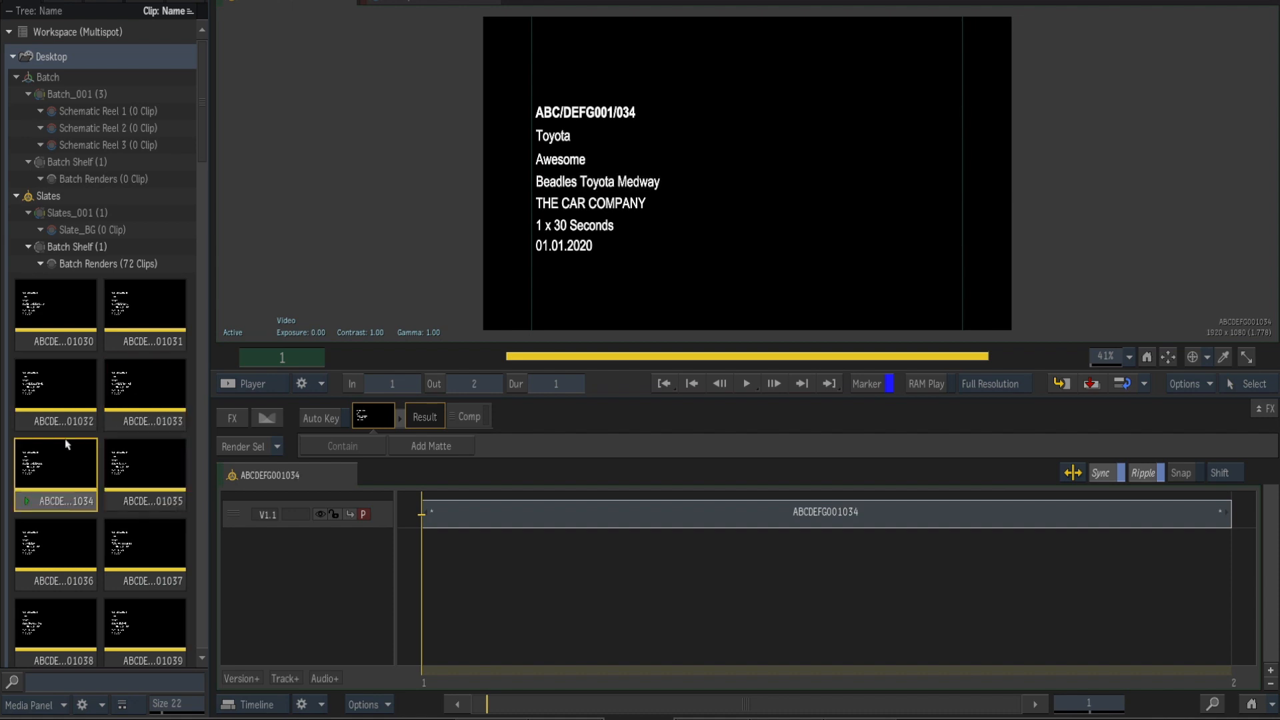
pyautogui.doubleClick(72, 314)
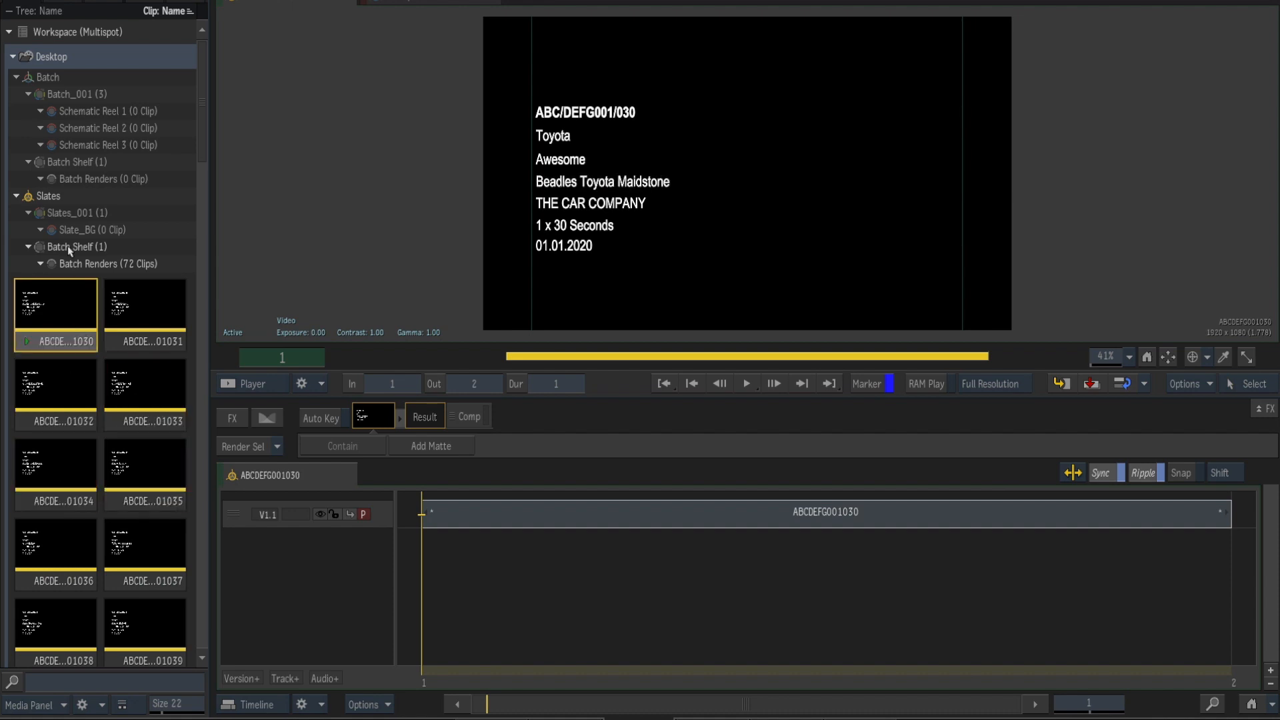
pyautogui.click(18, 200)
pyautogui.click(16, 196)
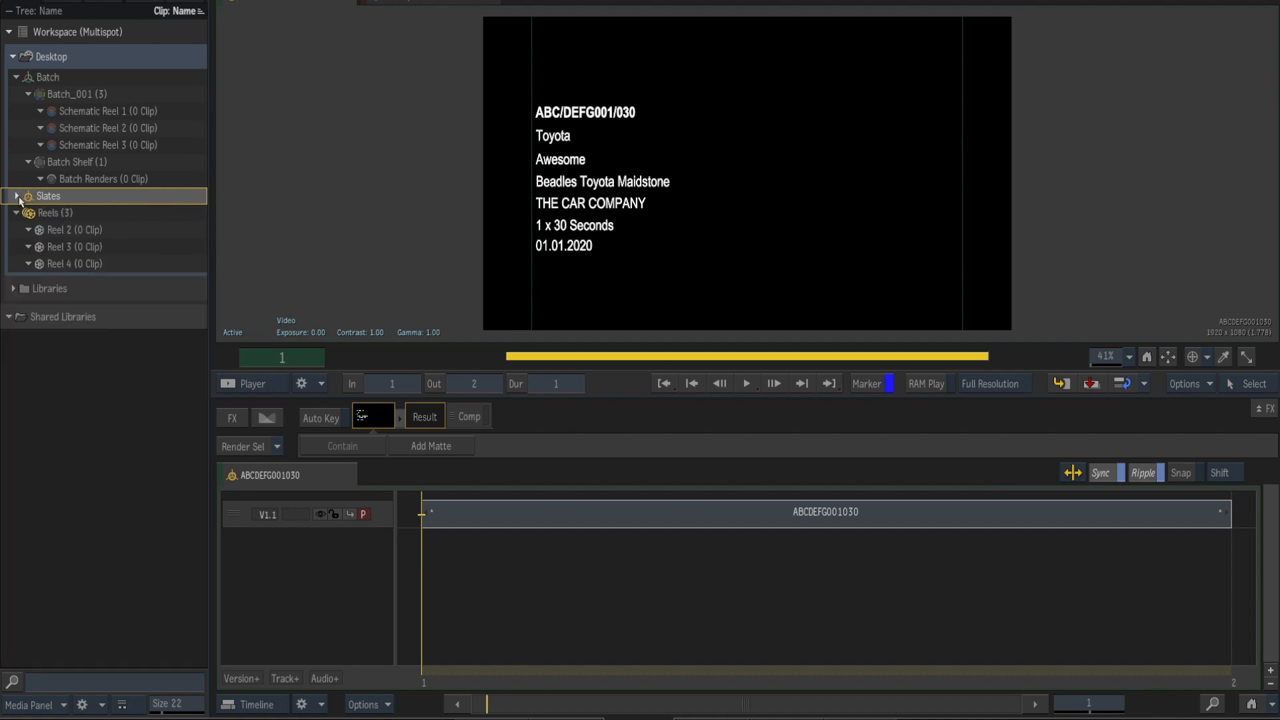